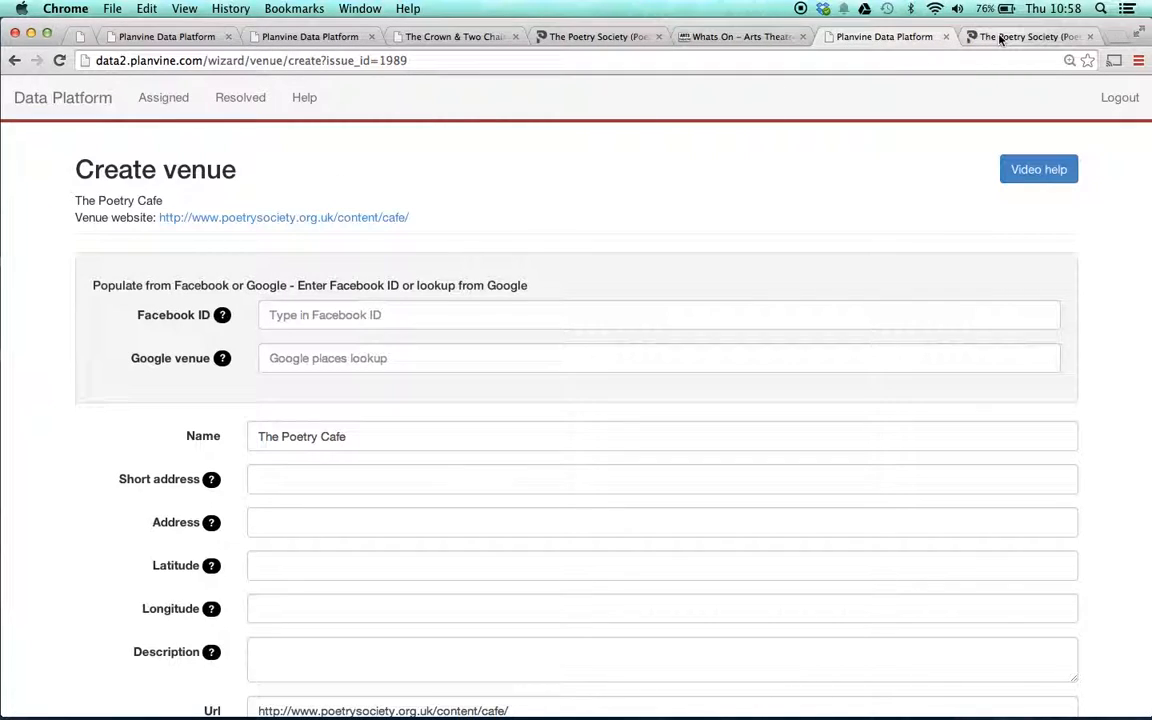
{"action": "left_click", "coordinate": [1000, 37]}
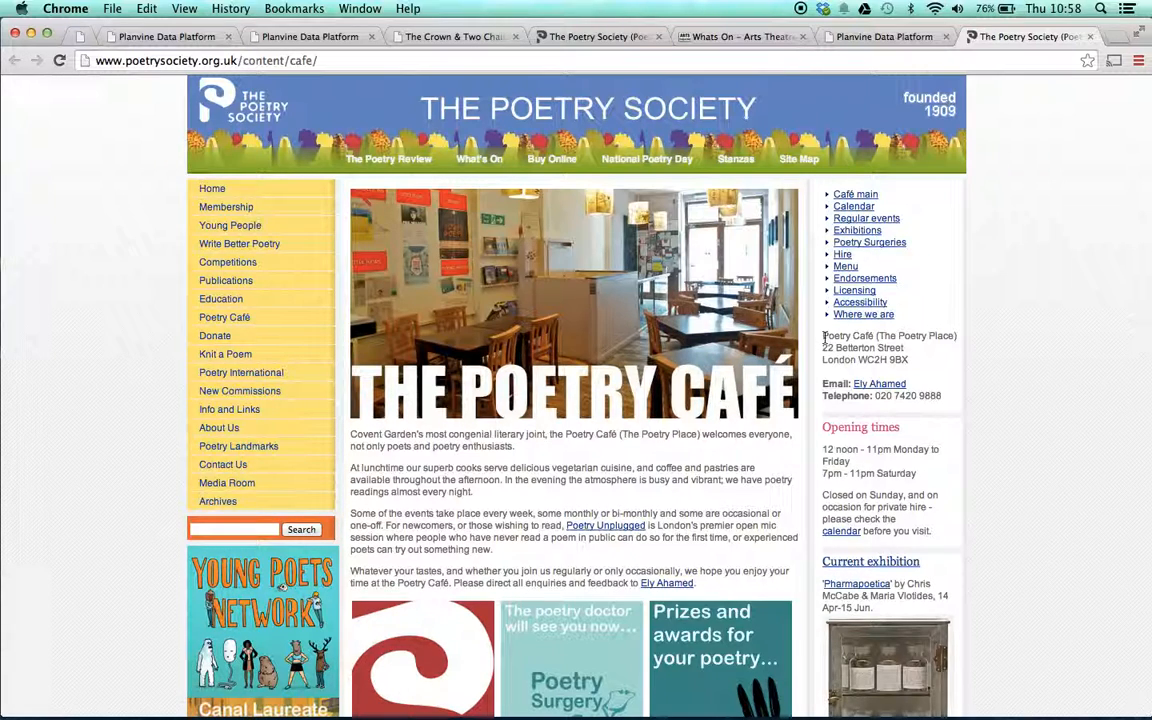
{"action": "left_click_drag", "start_coordinate": [822, 335], "coordinate": [914, 357]}
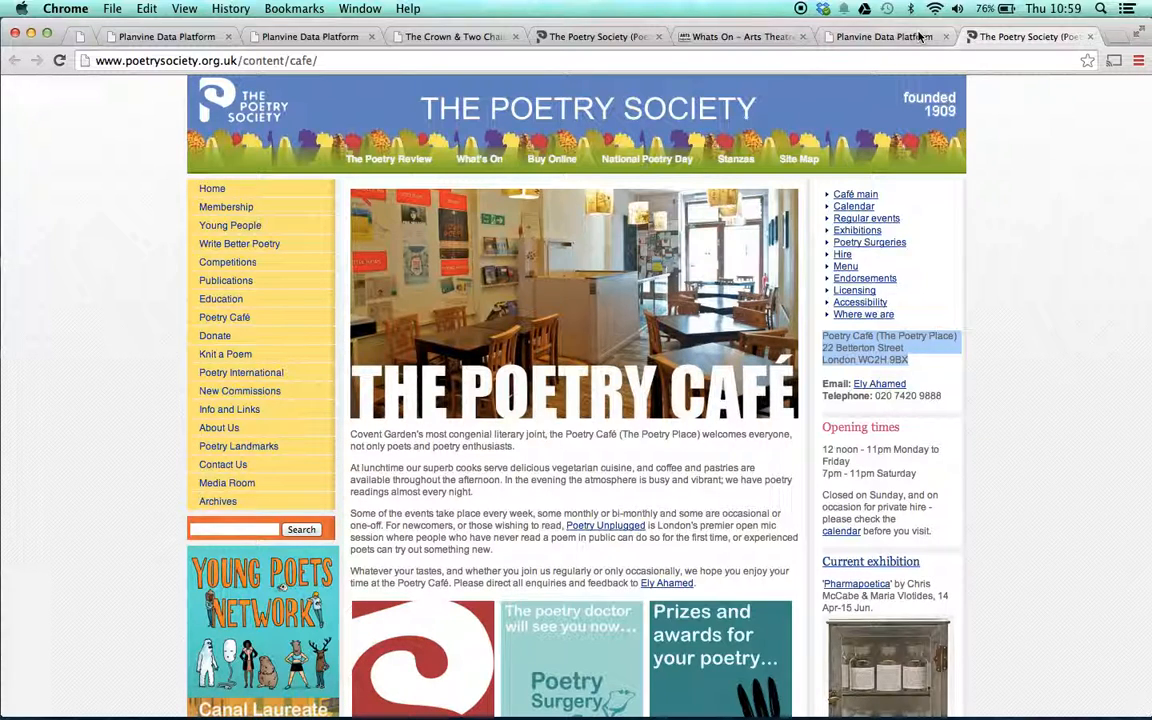
{"action": "left_click", "coordinate": [885, 37]}
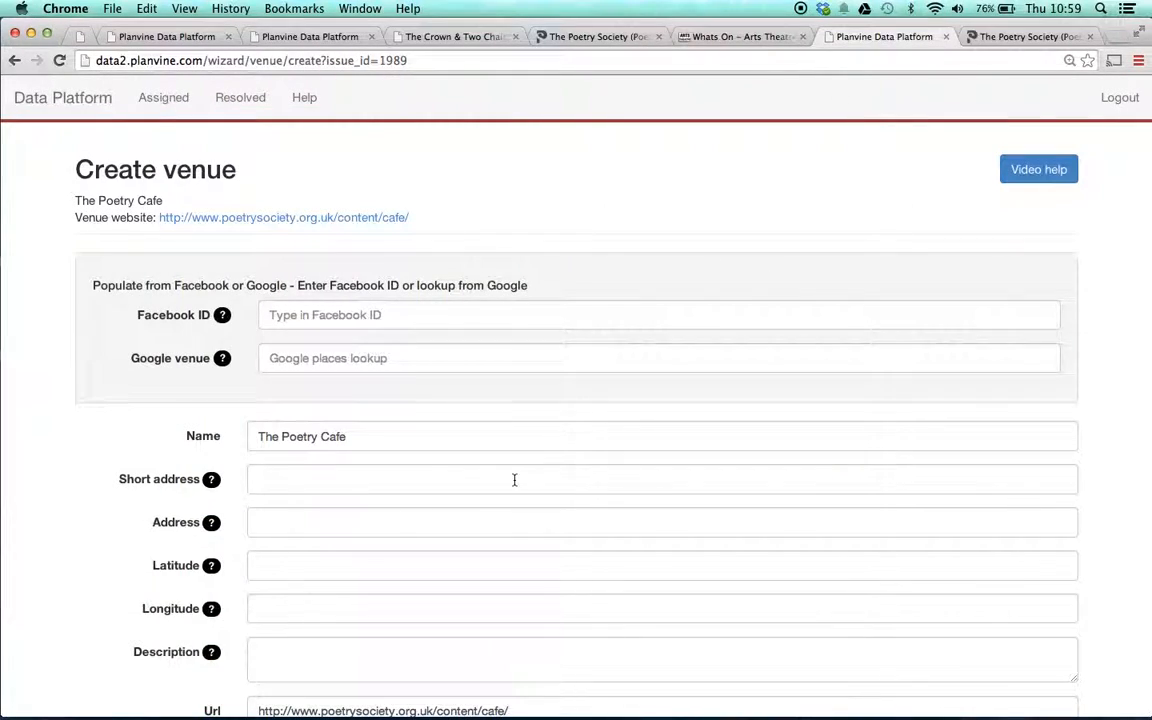
- Look up 'The Poet' in the Google venue field and choose The Poetry Café to auto-fill name, address and coordinates
{"action": "left_click", "coordinate": [369, 361]}
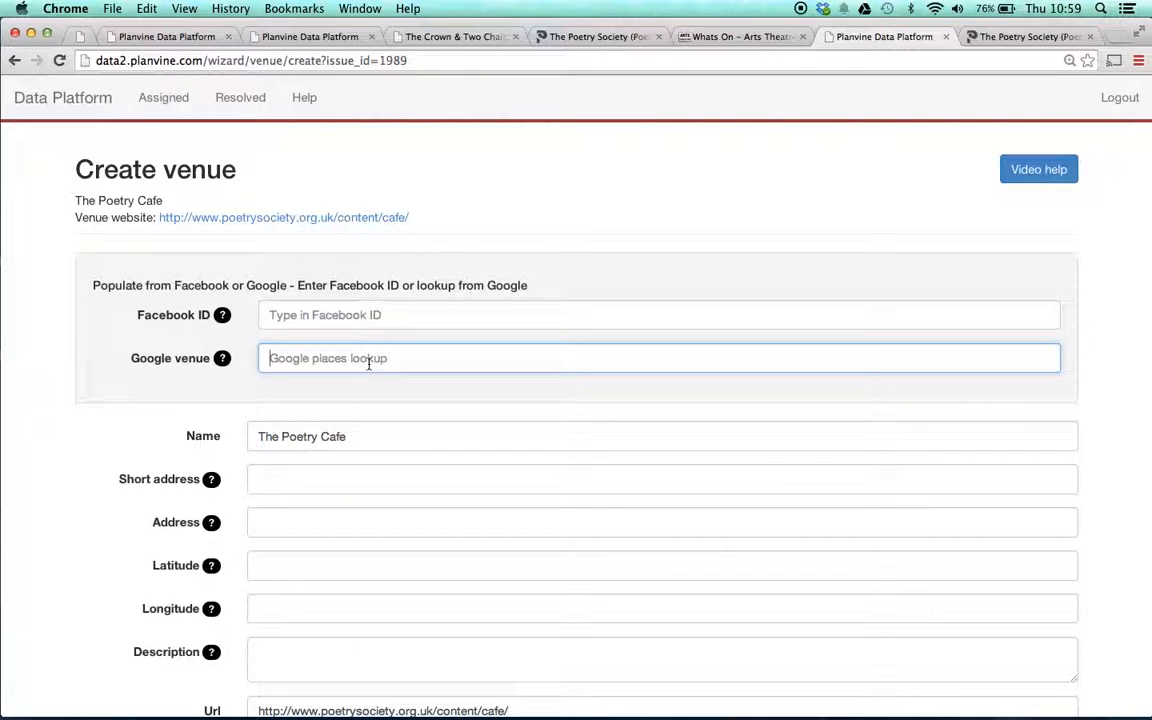
{"action": "type", "text": "The"}
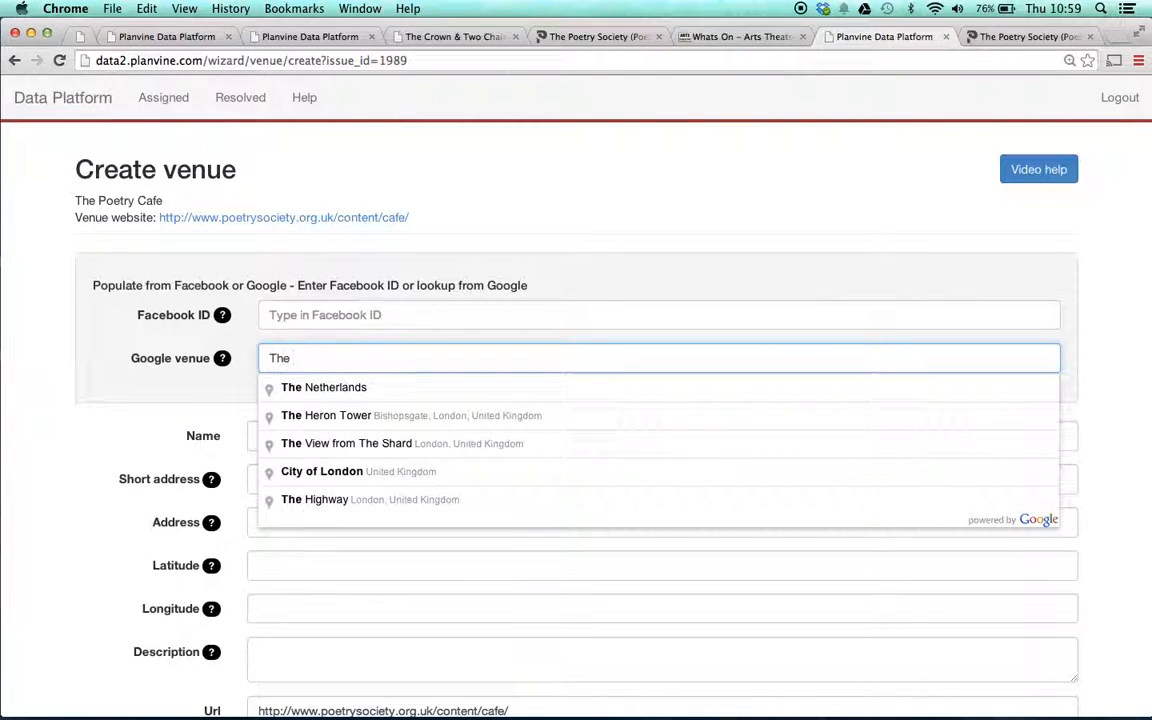
{"action": "type", "text": " Poet"}
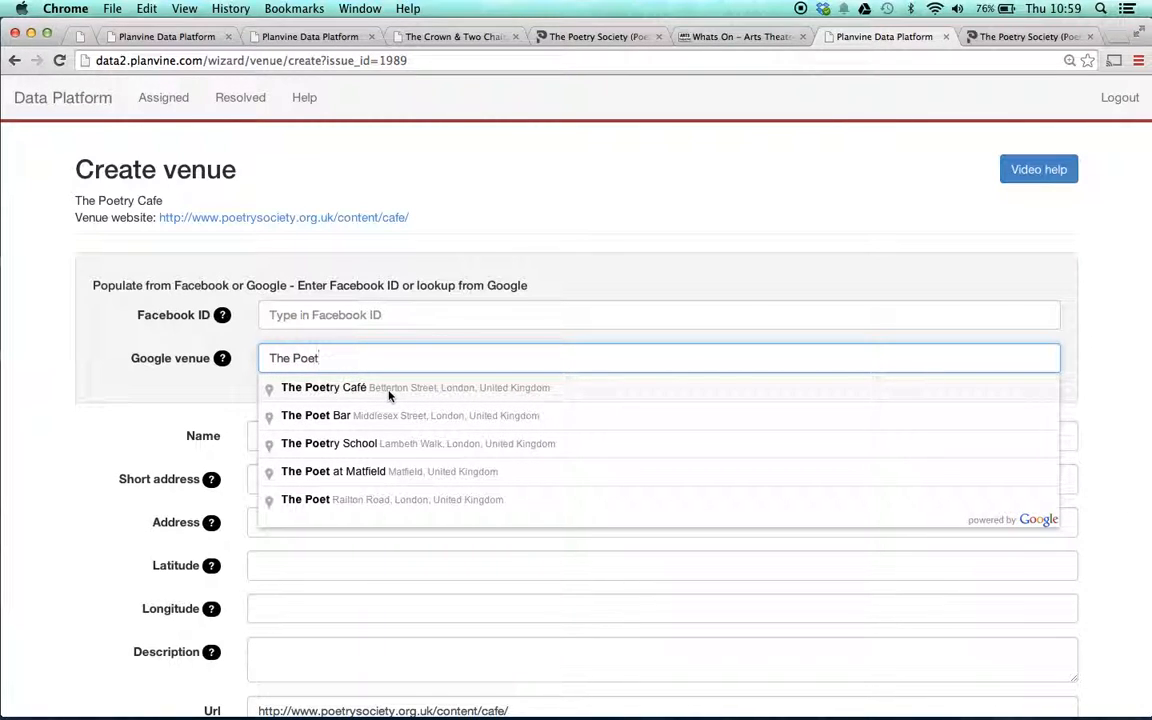
{"action": "left_click", "coordinate": [1025, 36]}
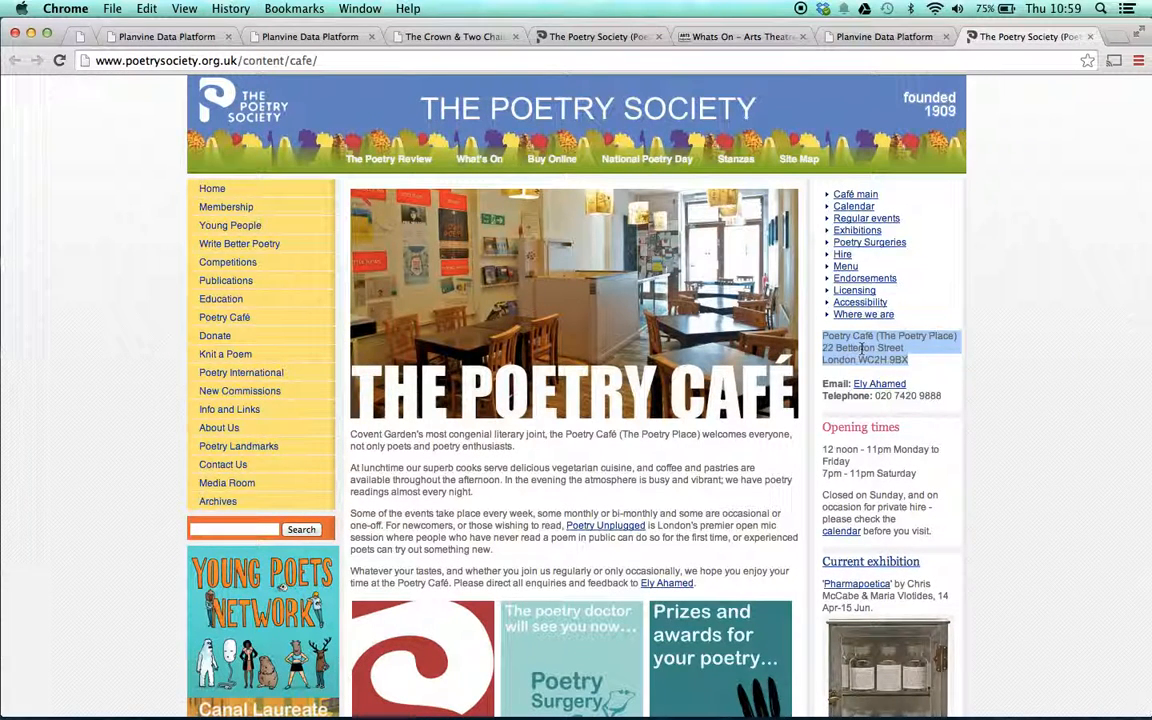
{"action": "left_click", "coordinate": [884, 36]}
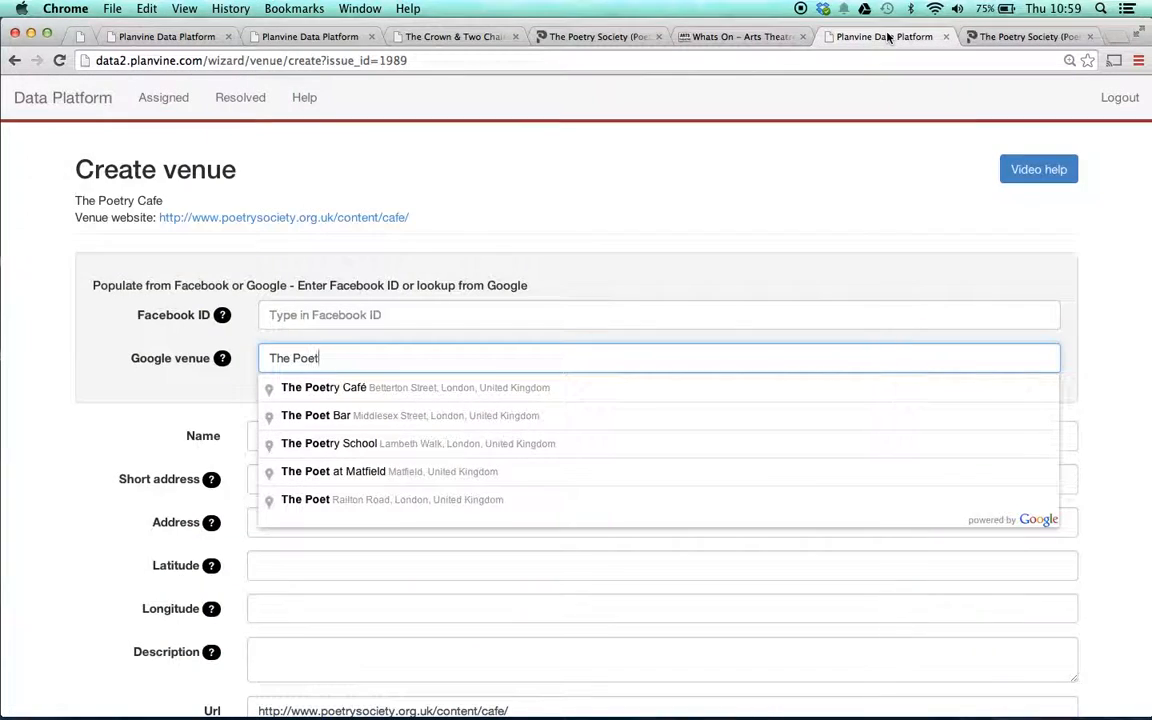
{"action": "left_click", "coordinate": [409, 391]}
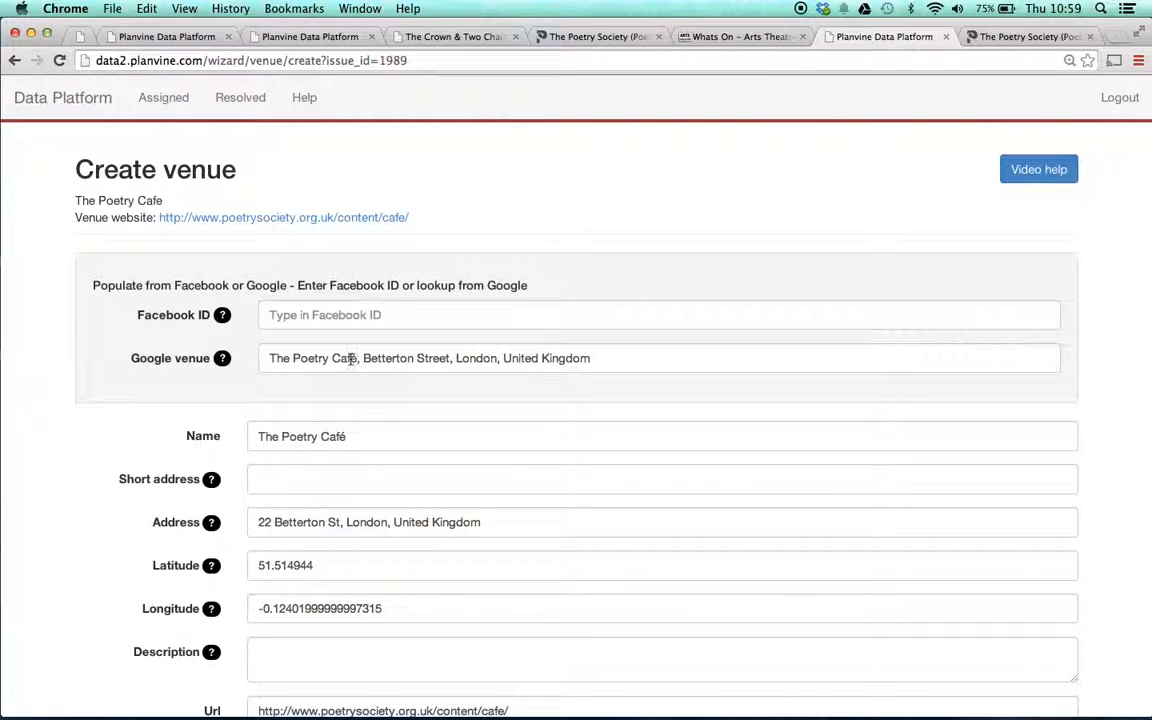
- Copy the café's street address and postcode into Google venue and pick the 22 Betterton Street suggestion
{"action": "left_click", "coordinate": [1025, 38]}
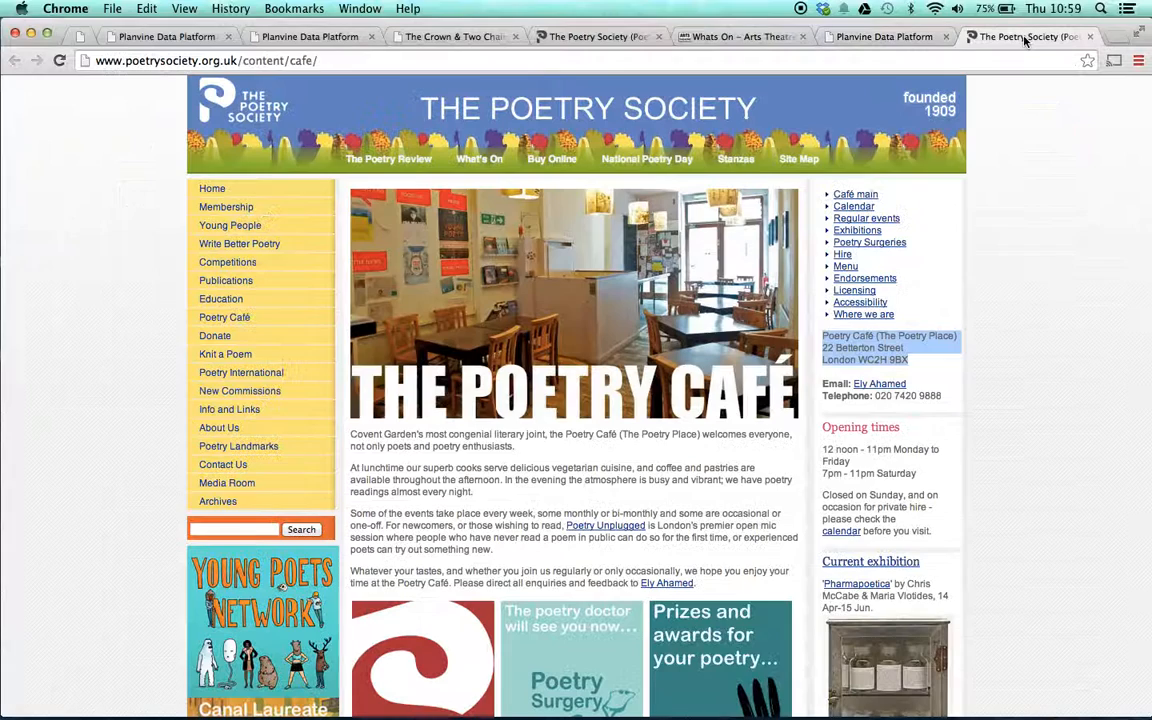
{"action": "left_click", "coordinate": [823, 347]}
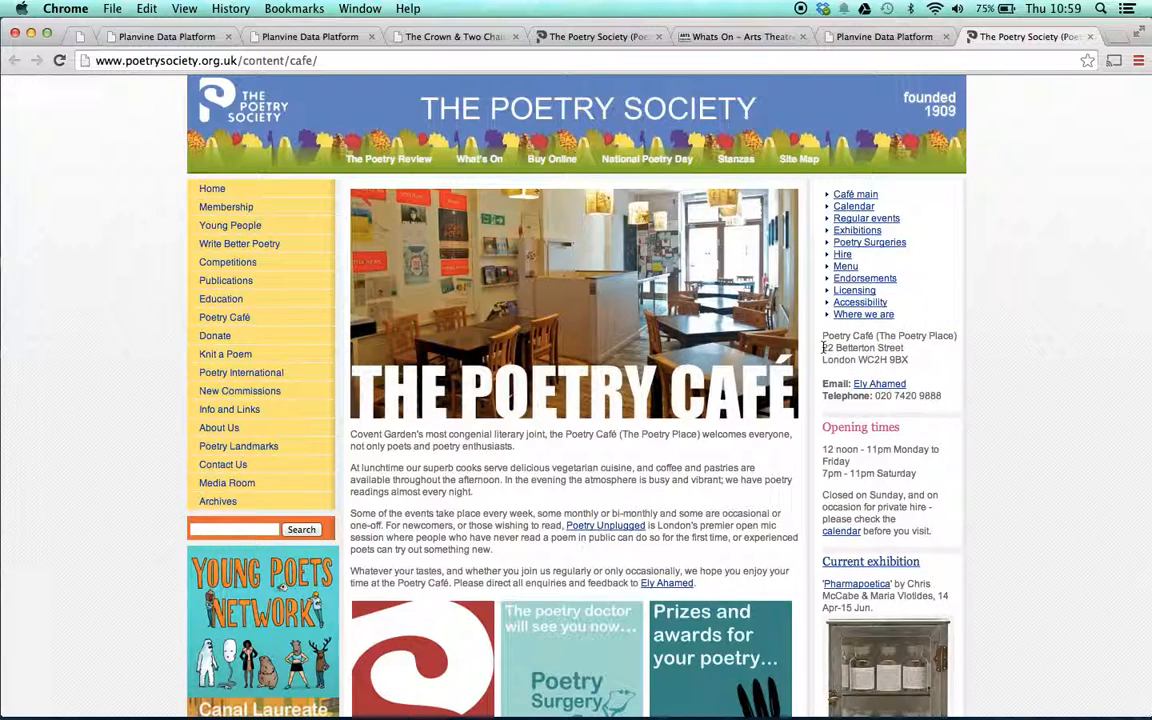
{"action": "left_click_drag", "start_coordinate": [823, 347], "coordinate": [910, 357]}
{"action": "key", "text": "super+c"}
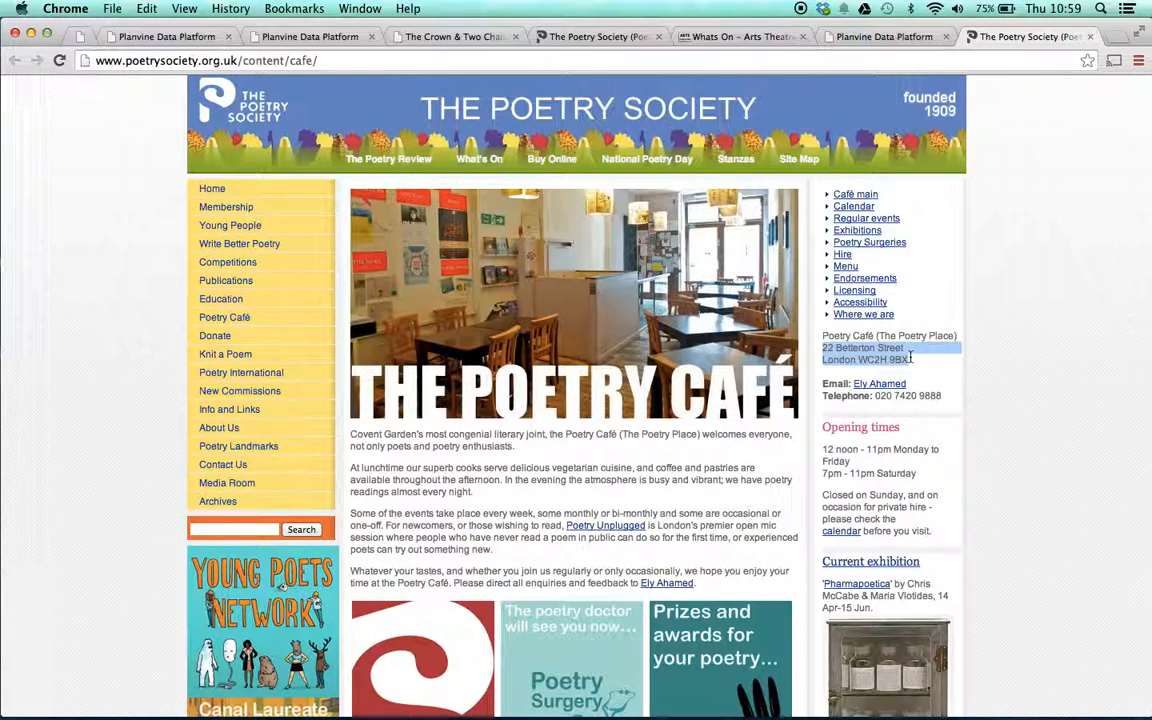
{"action": "left_click", "coordinate": [878, 37]}
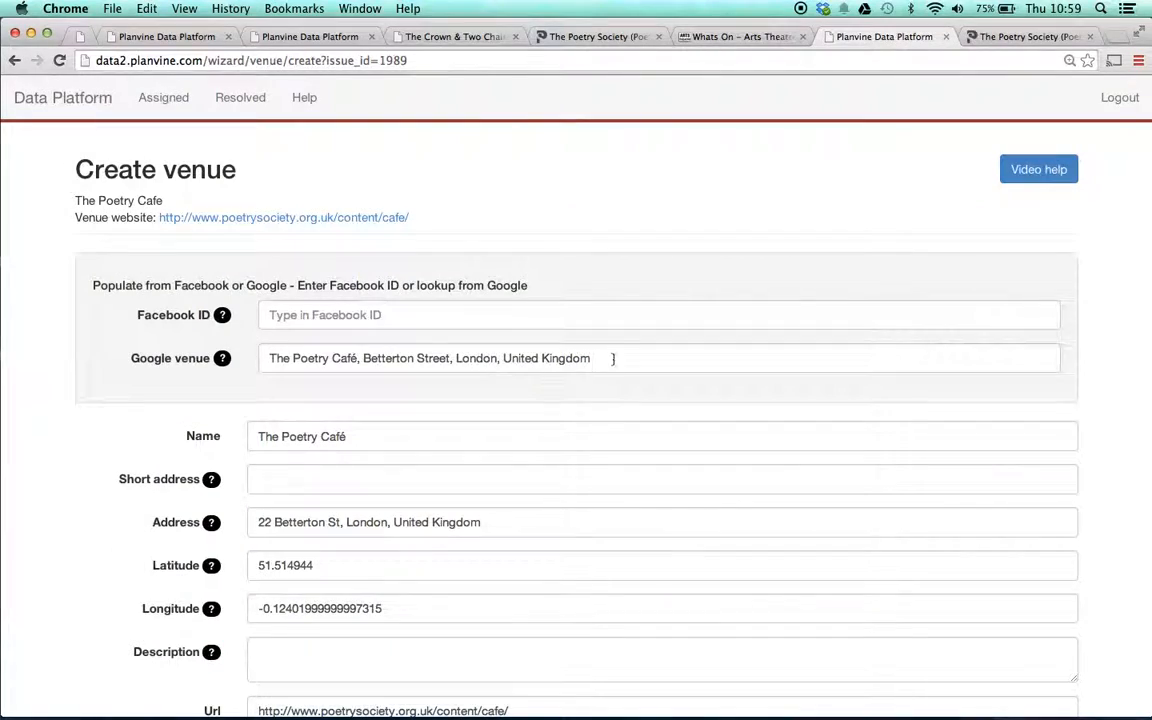
{"action": "left_click_drag", "start_coordinate": [613, 358], "coordinate": [257, 357]}
{"action": "key", "text": "super+v"}
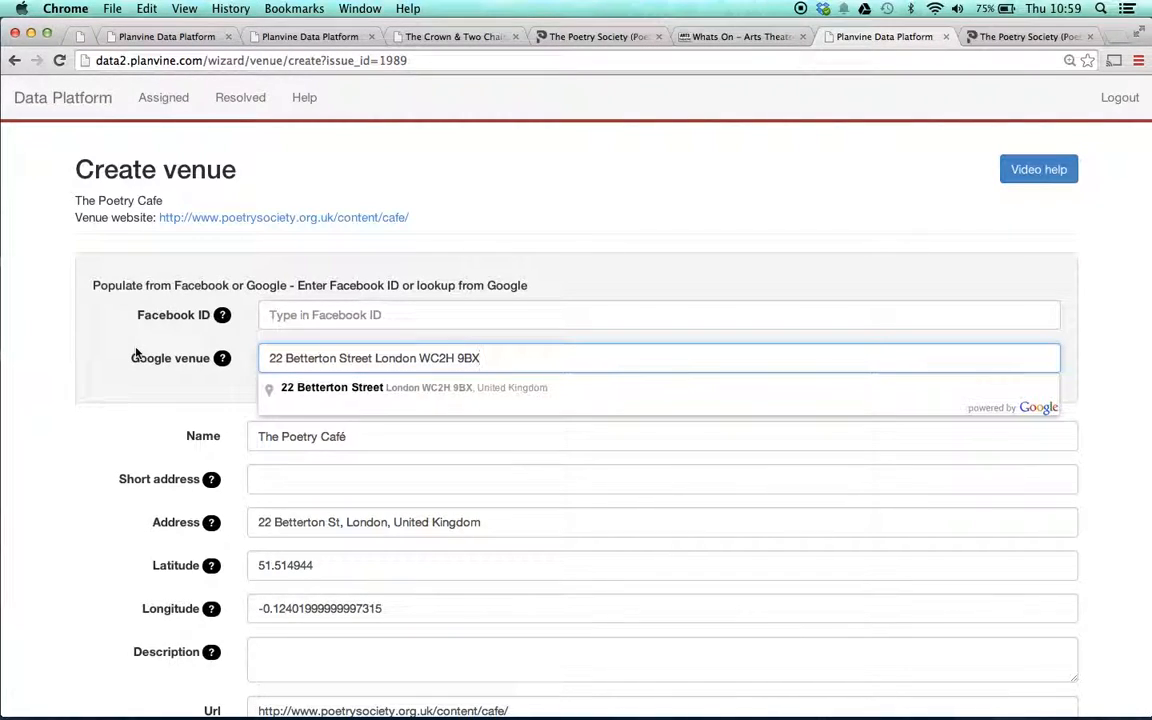
{"action": "left_click", "coordinate": [366, 389]}
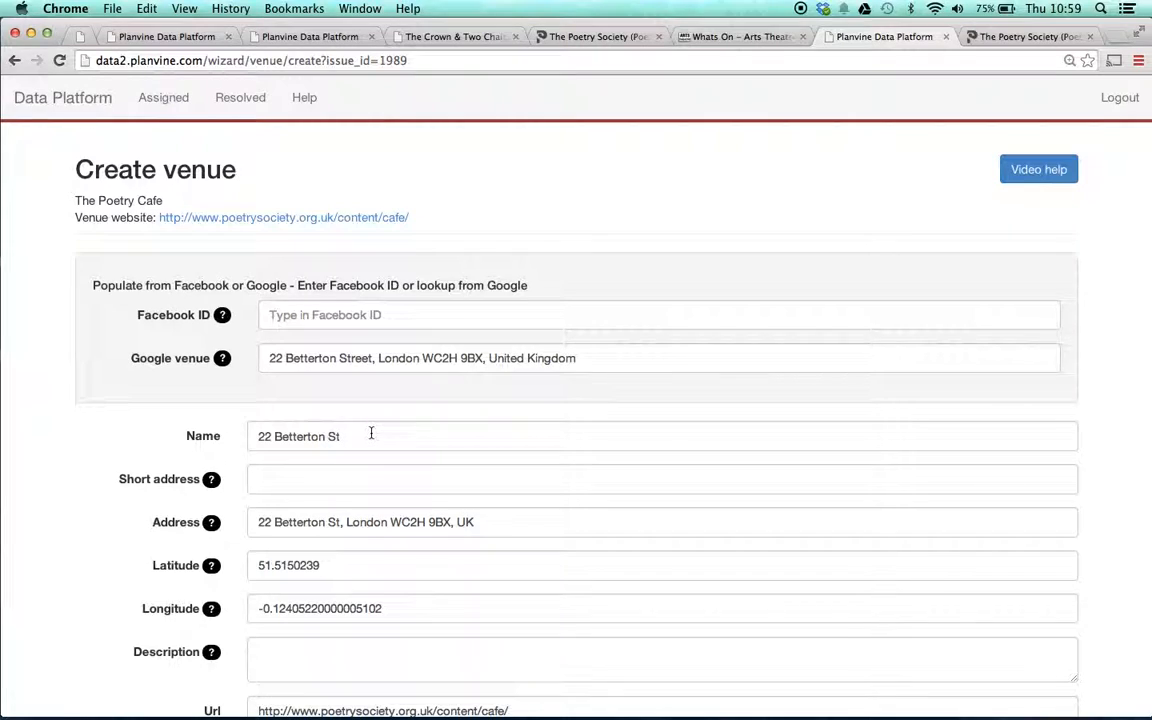
- Restore the venue name to 'The Poetry Cafe' and select the Google venue entry for replacement
{"action": "left_click_drag", "start_coordinate": [373, 432], "coordinate": [231, 429]}
{"action": "type", "text": "The"}
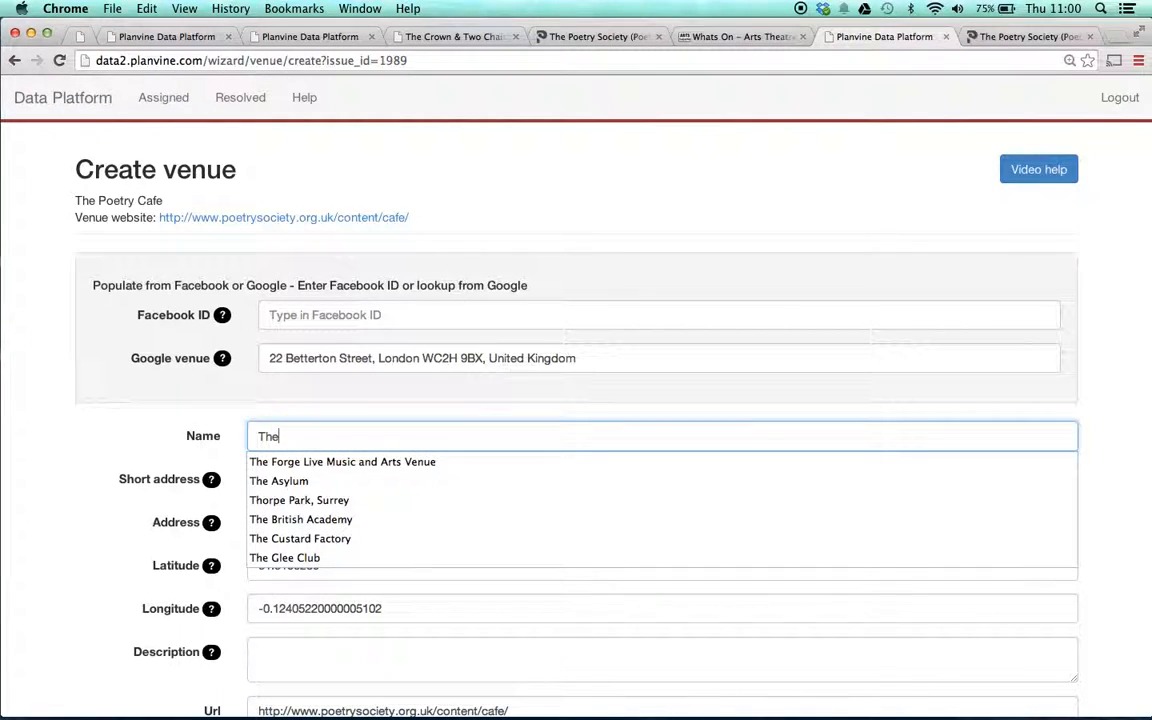
{"action": "type", "text": " Poetr"}
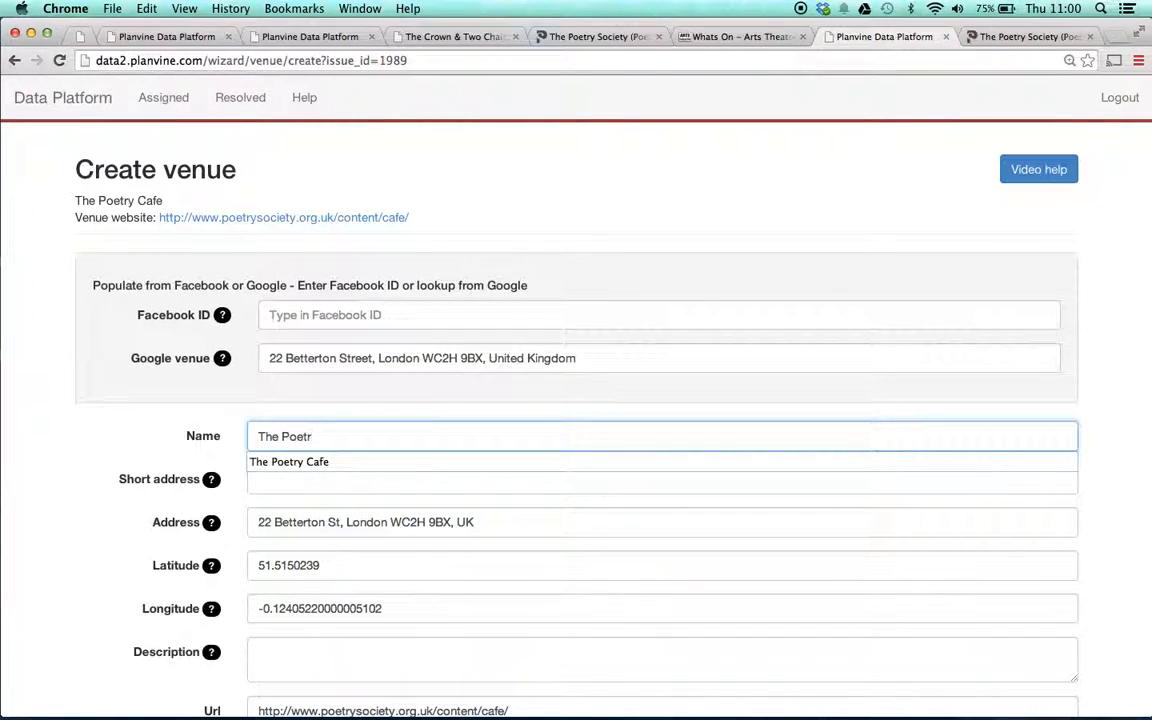
{"action": "type", "text": "y Cafe"}
{"action": "left_click", "coordinate": [229, 383]}
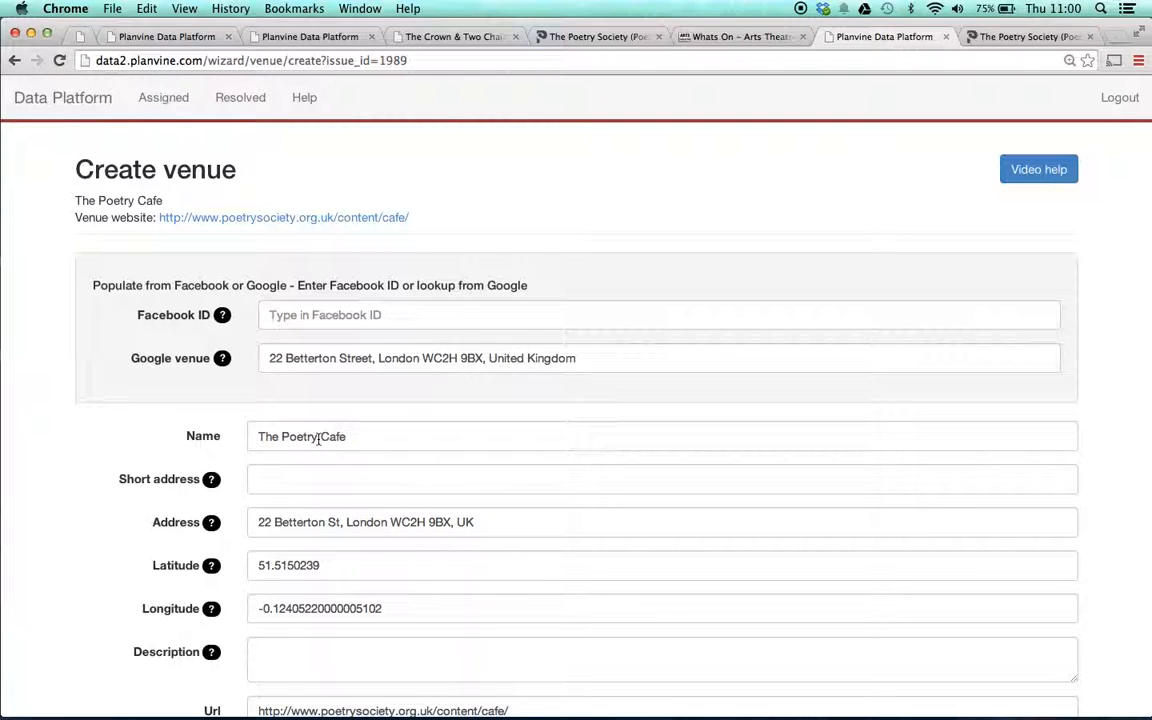
{"action": "triple_click", "coordinate": [609, 357]}
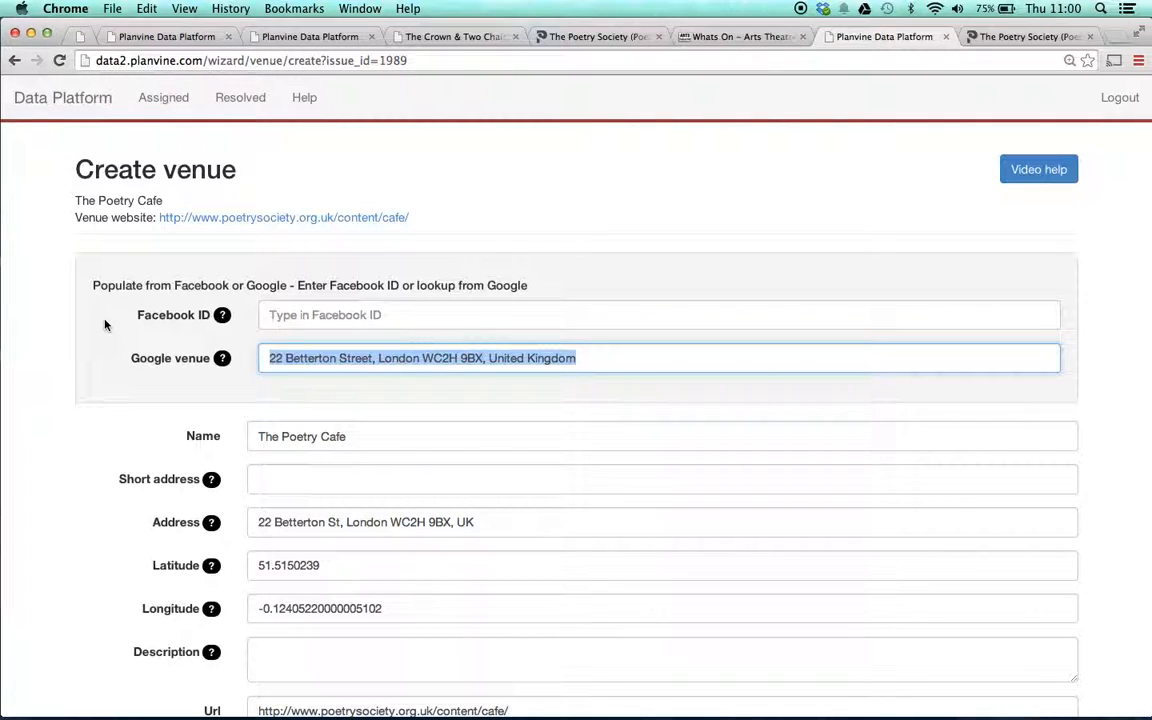
- Redo the Google lookup with 'The Poe', choosing The Poetry Café, and copy the venue name
{"action": "type", "text": "The Poe"}
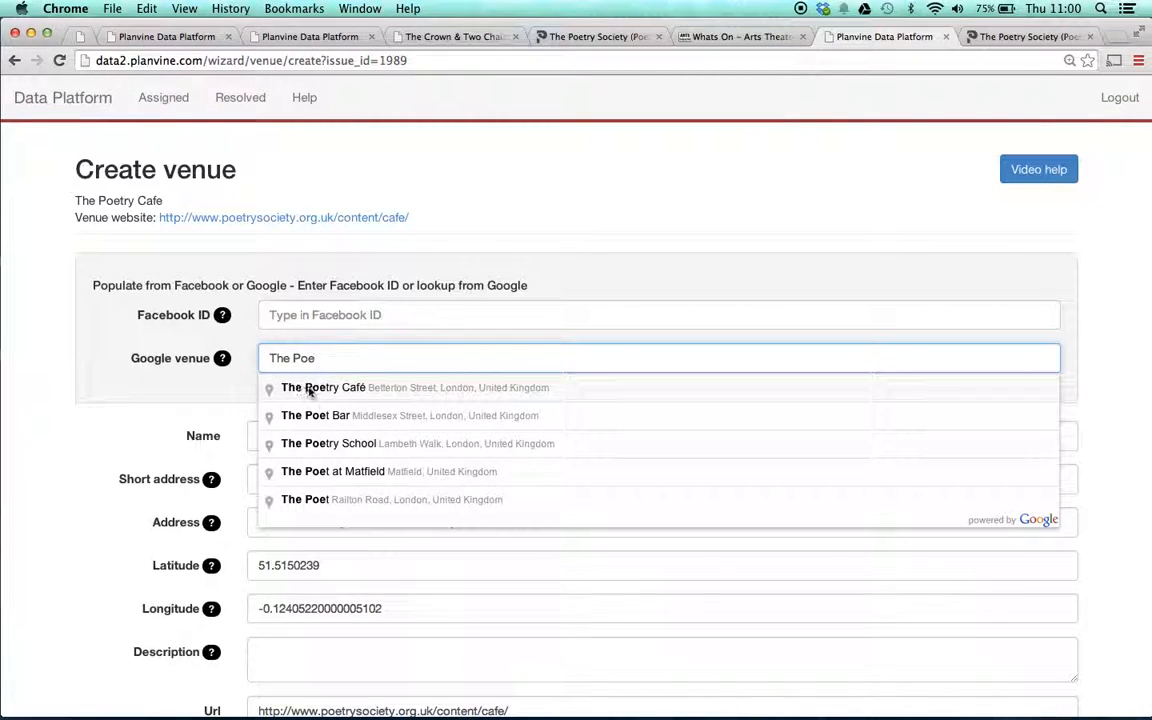
{"action": "left_click", "coordinate": [323, 389]}
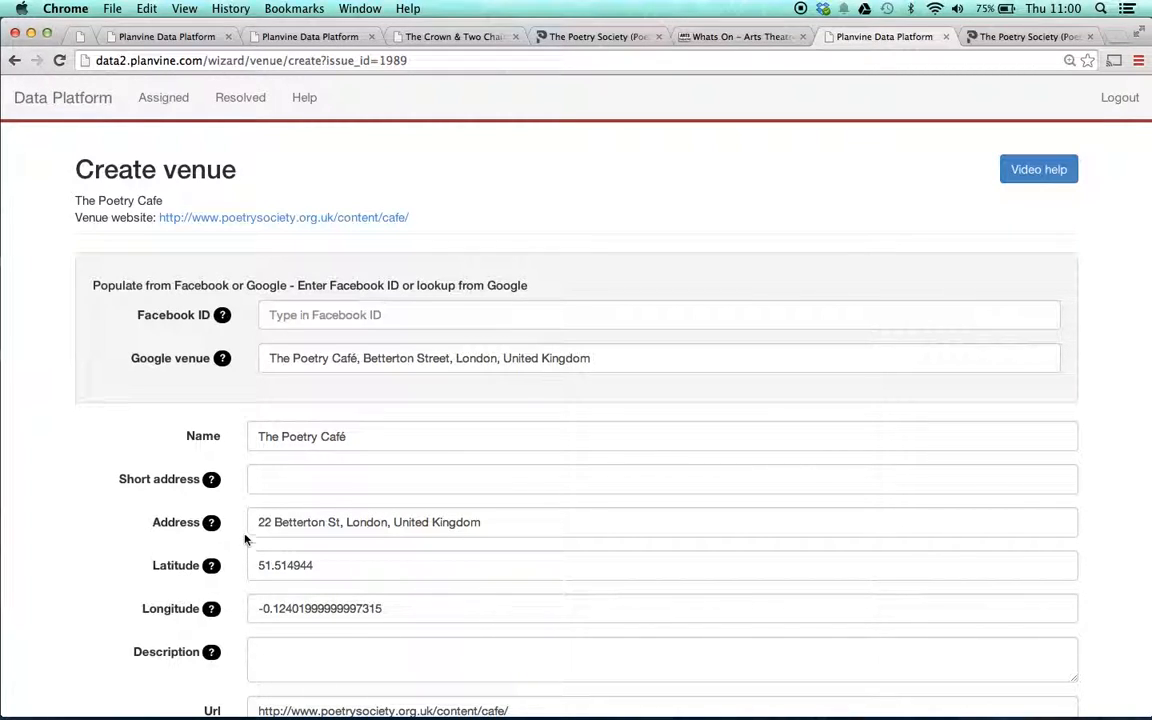
{"action": "left_click", "coordinate": [367, 436]}
{"action": "left_click_drag", "start_coordinate": [367, 436], "coordinate": [260, 437]}
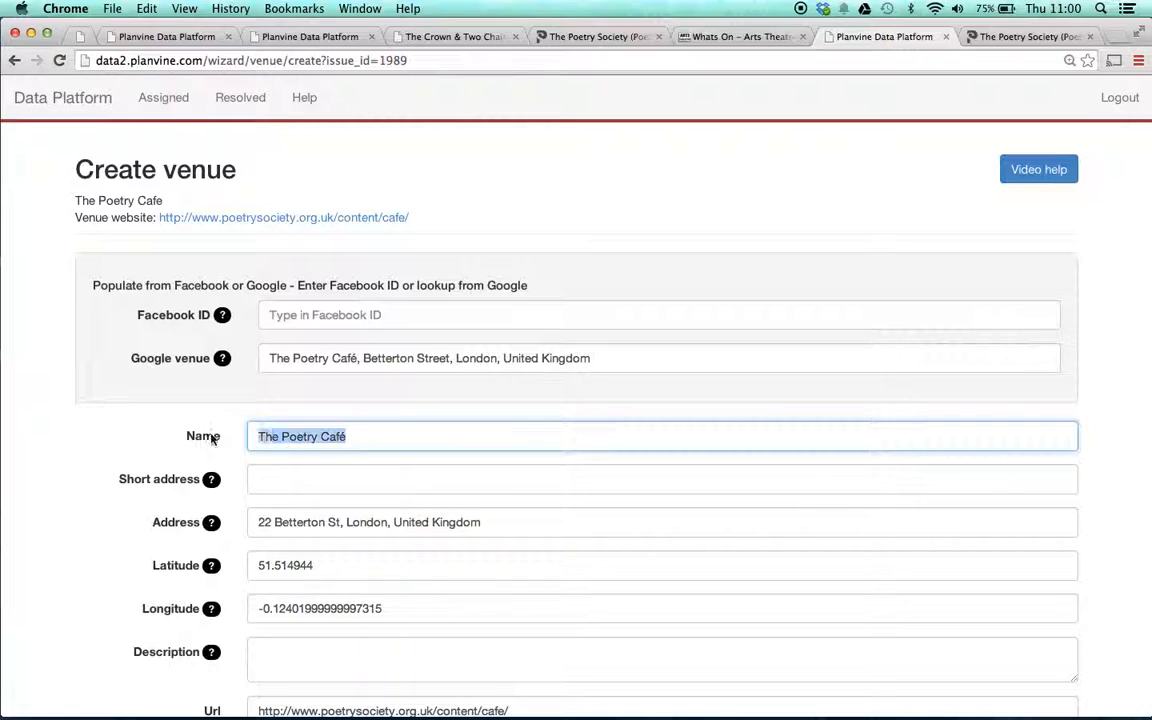
{"action": "key", "text": "super+c"}
- Set the short address to 'The Poetry Café, London' using the name and the address's city
{"action": "left_click", "coordinate": [316, 482]}
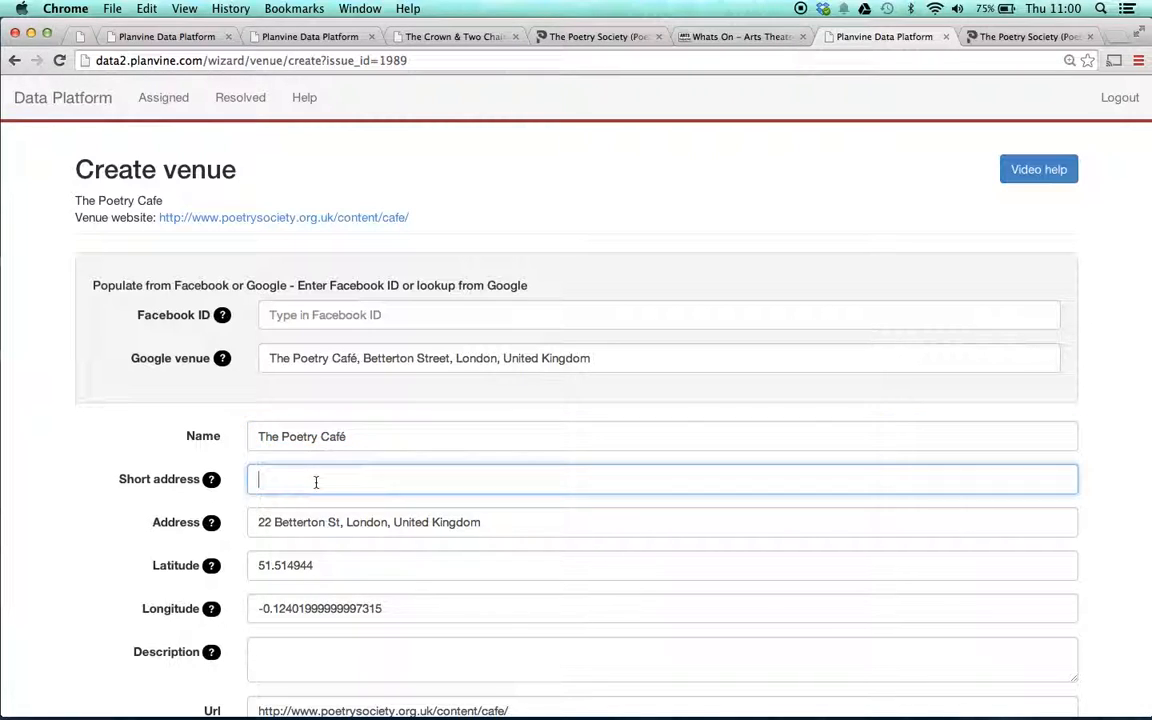
{"action": "key", "text": "super+v"}
{"action": "double_click", "coordinate": [359, 521]}
{"action": "key", "text": "super+c"}
{"action": "left_click", "coordinate": [380, 480]}
{"action": "type", "text": ","}
{"action": "key", "text": "super+v"}
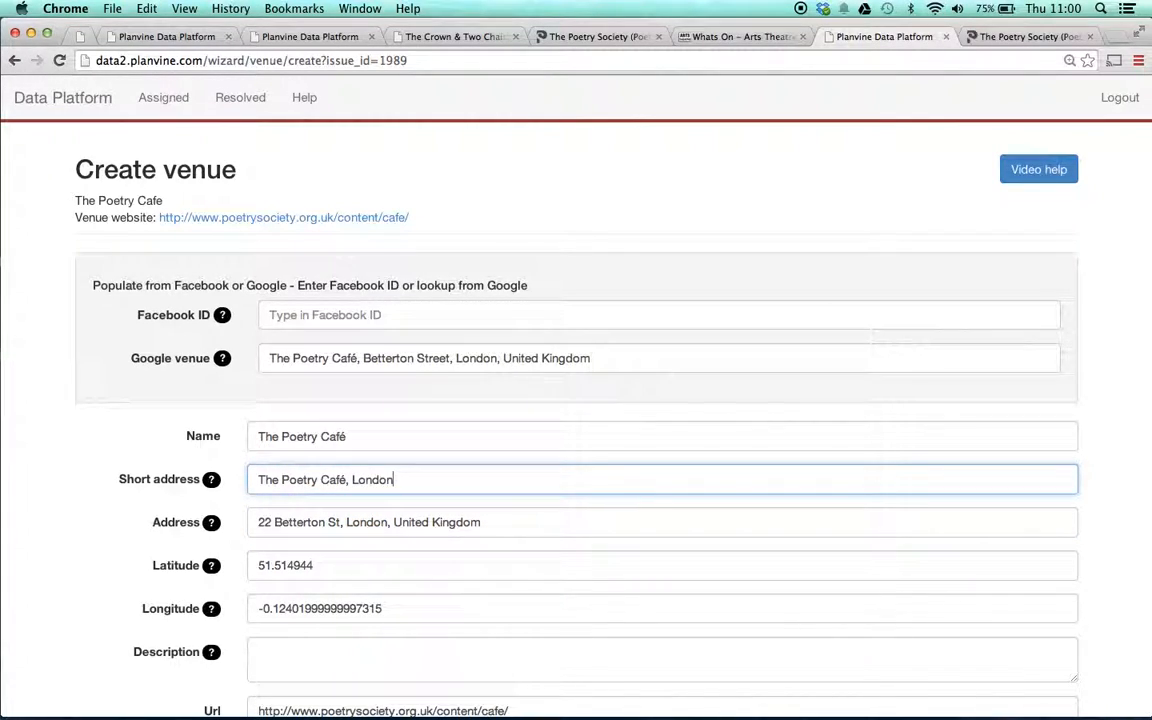
{"action": "left_click", "coordinate": [194, 456]}
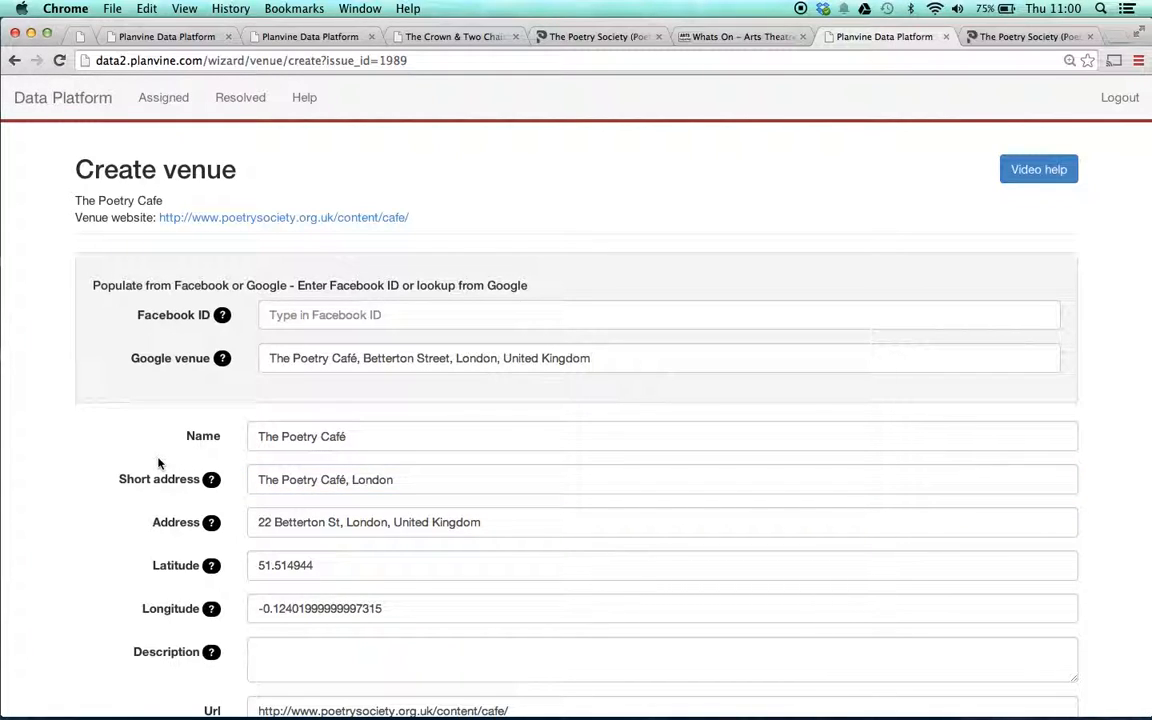
{"action": "scroll", "coordinate": [158, 462], "scroll_direction": "down", "scroll_amount": 3}
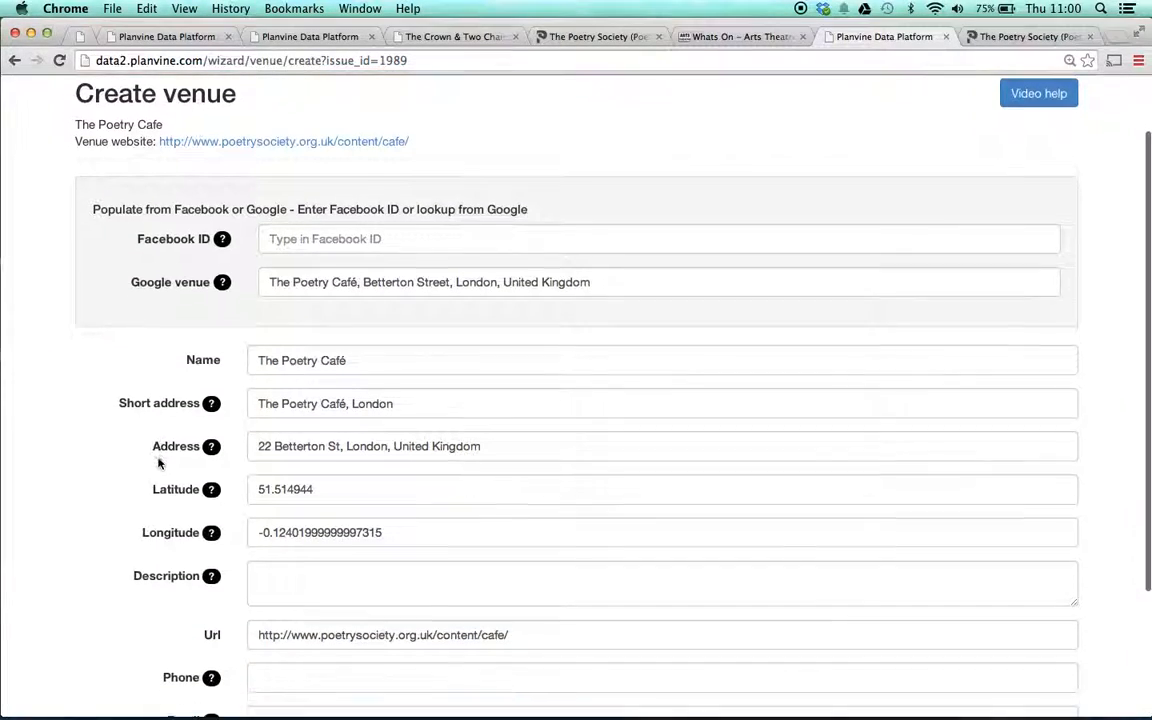
{"action": "scroll", "coordinate": [160, 463], "scroll_direction": "down", "scroll_amount": 1}
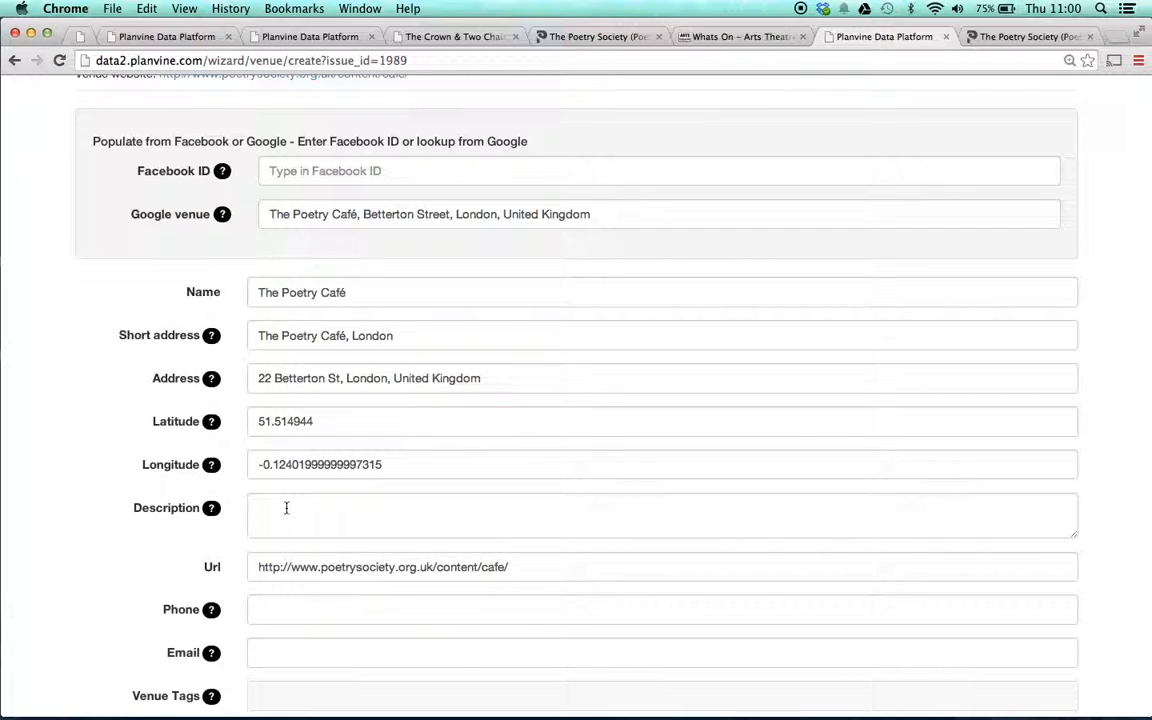
{"action": "scroll", "coordinate": [197, 426], "scroll_direction": "up", "scroll_amount": 2}
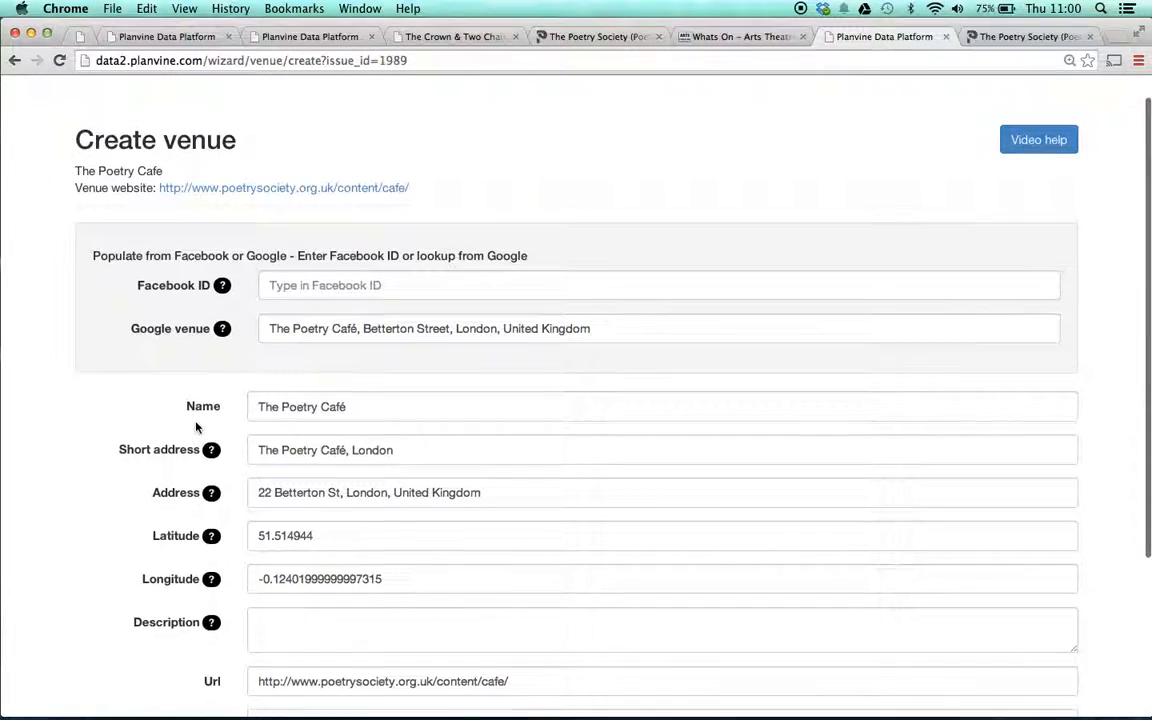
{"action": "scroll", "coordinate": [197, 426], "scroll_direction": "down", "scroll_amount": 2}
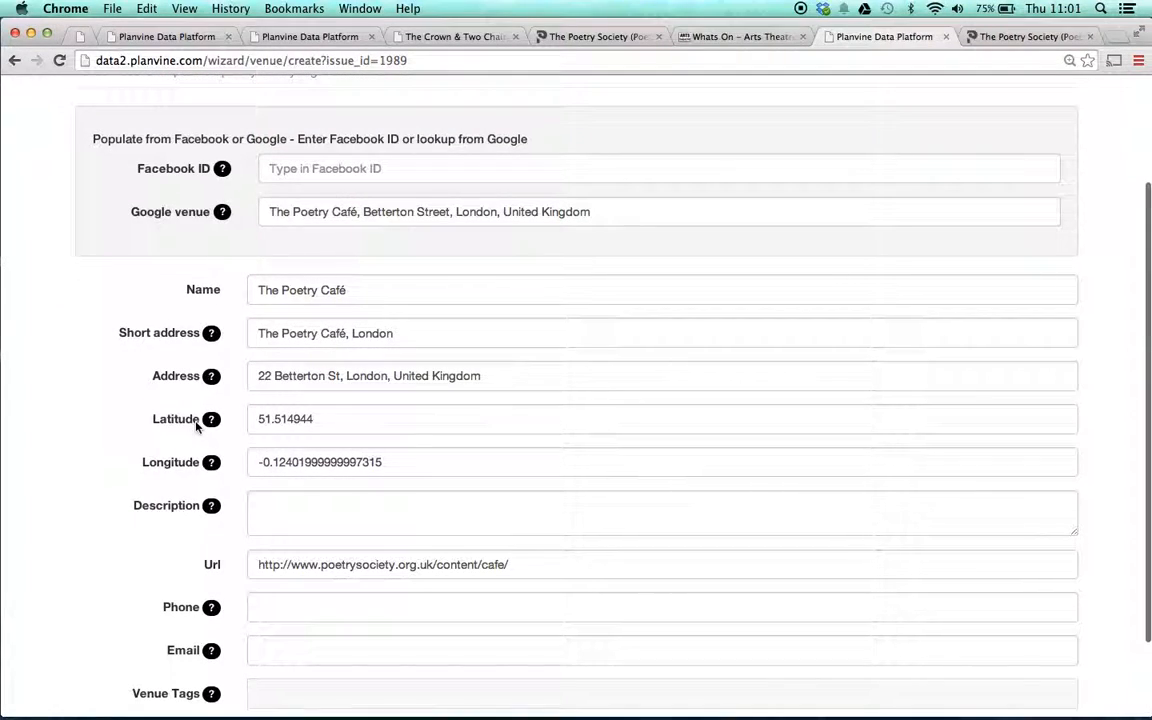
{"action": "left_click", "coordinate": [1012, 37]}
- Select the café's welcome and lunchtime paragraphs, from 'Covent Garden's' through 'every night'
{"action": "left_click", "coordinate": [643, 441]}
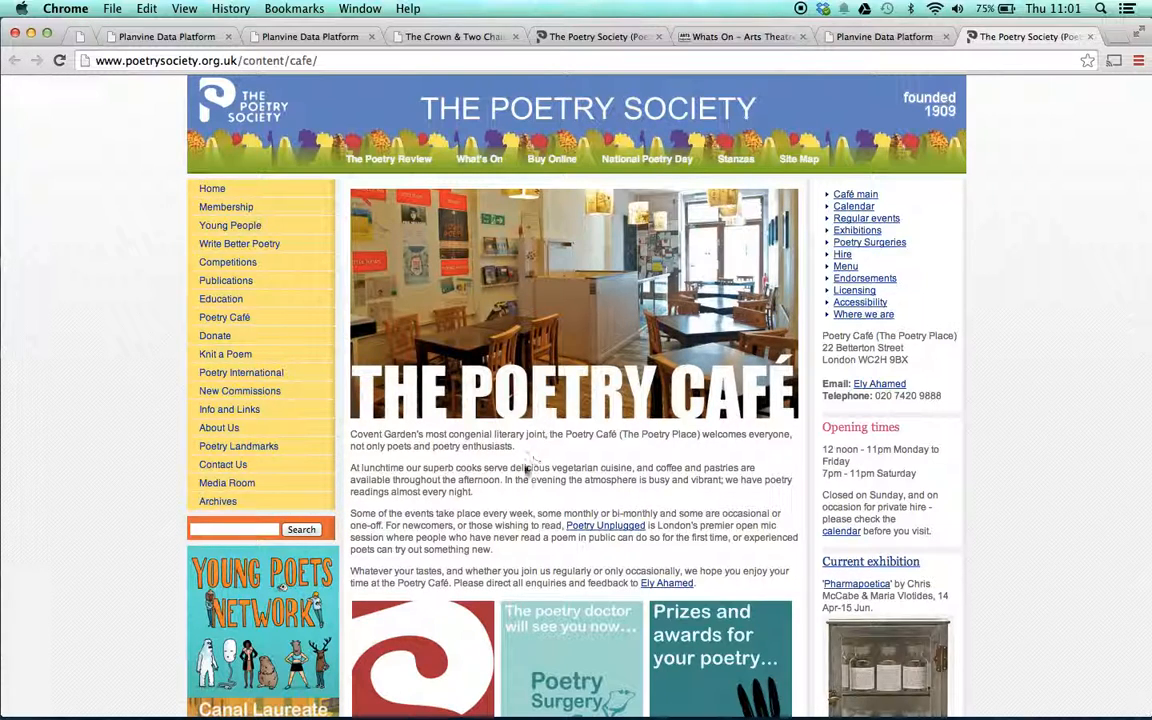
{"action": "scroll", "coordinate": [459, 456], "scroll_direction": "down", "scroll_amount": 3}
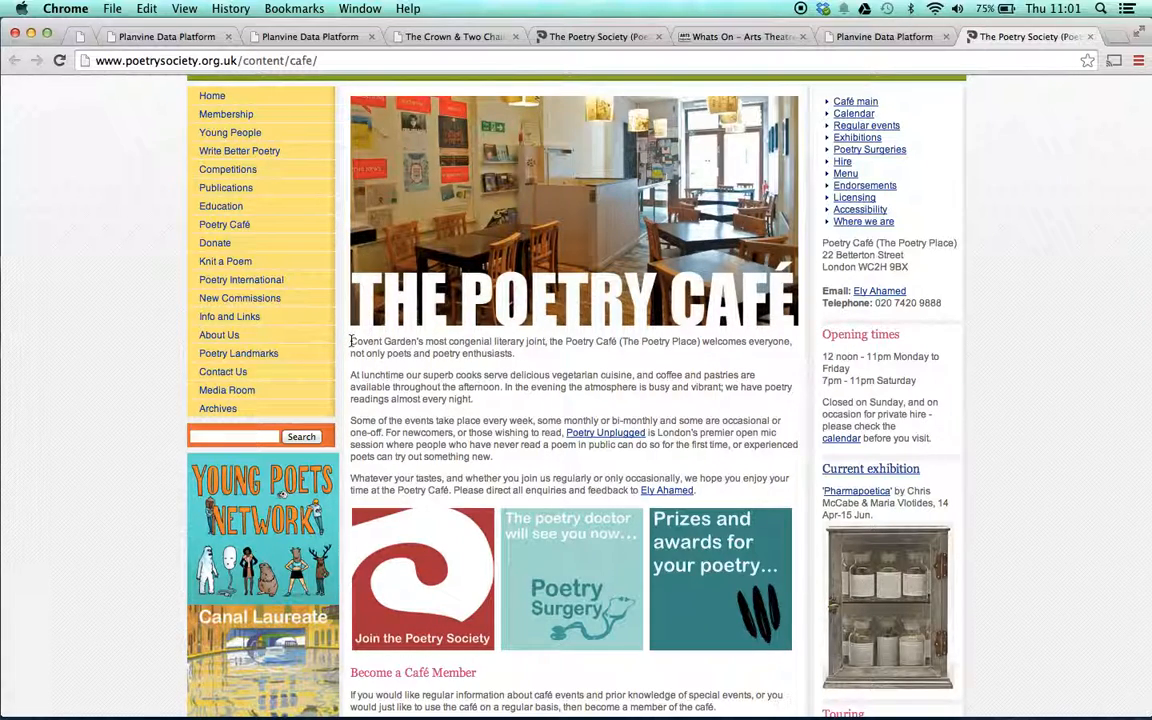
{"action": "left_click_drag", "start_coordinate": [351, 341], "coordinate": [517, 375]}
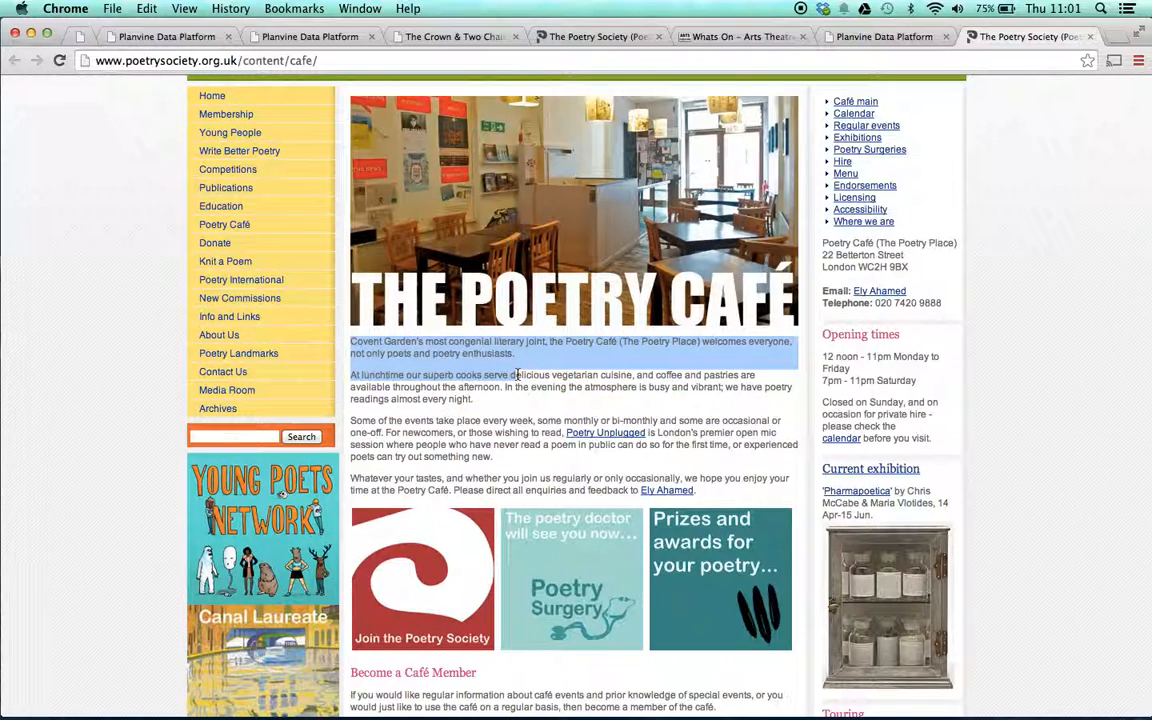
{"action": "left_click_drag", "start_coordinate": [517, 375], "coordinate": [493, 398]}
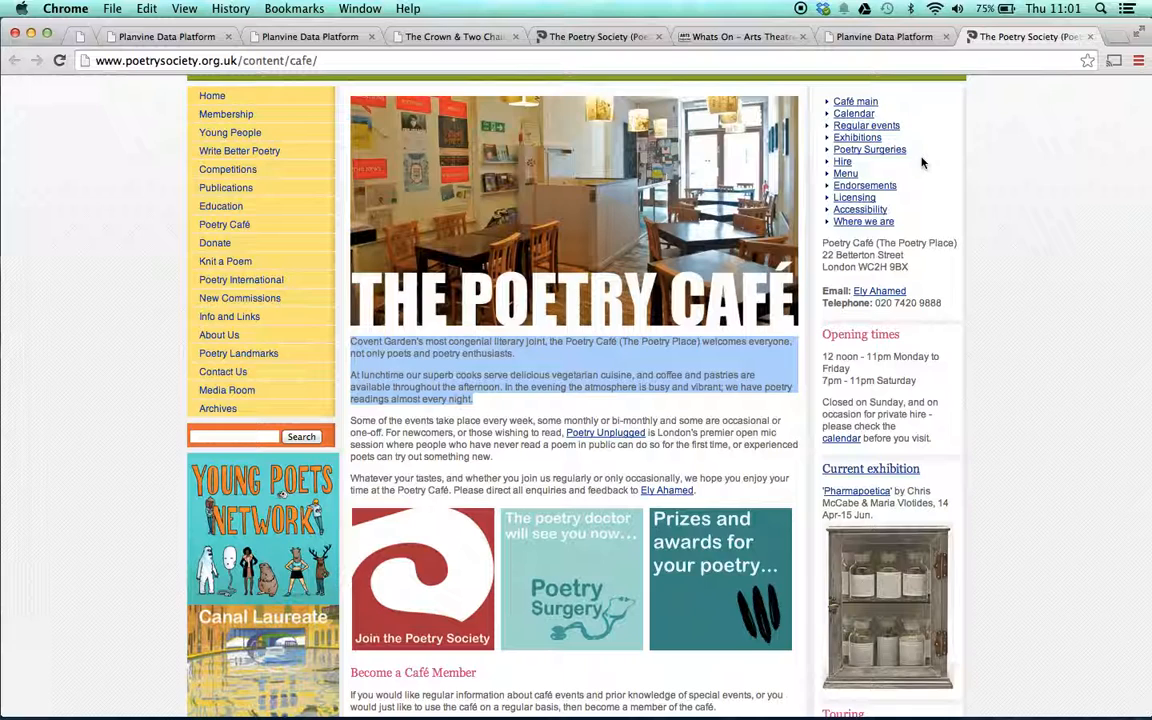
- Paste the café blurb into Description and delete the blank line so it forms one paragraph
{"action": "left_click", "coordinate": [868, 38]}
{"action": "left_click", "coordinate": [310, 505]}
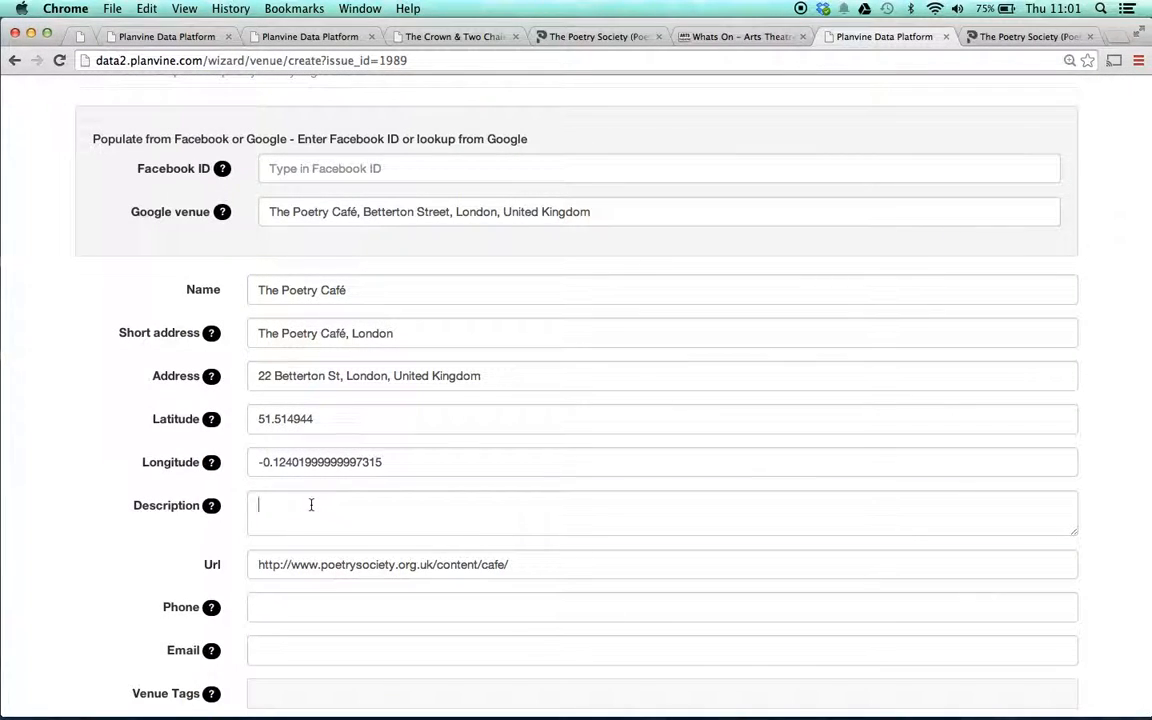
{"action": "key", "text": "super+v"}
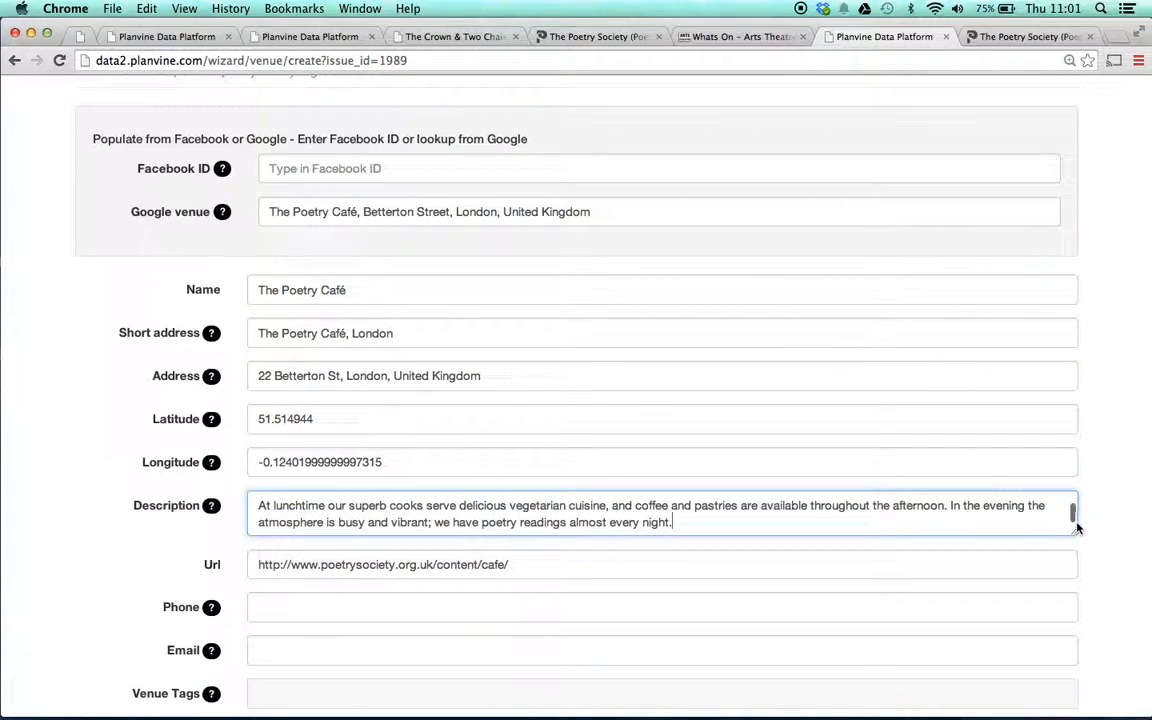
{"action": "left_click_drag", "start_coordinate": [1074, 531], "coordinate": [1086, 662]}
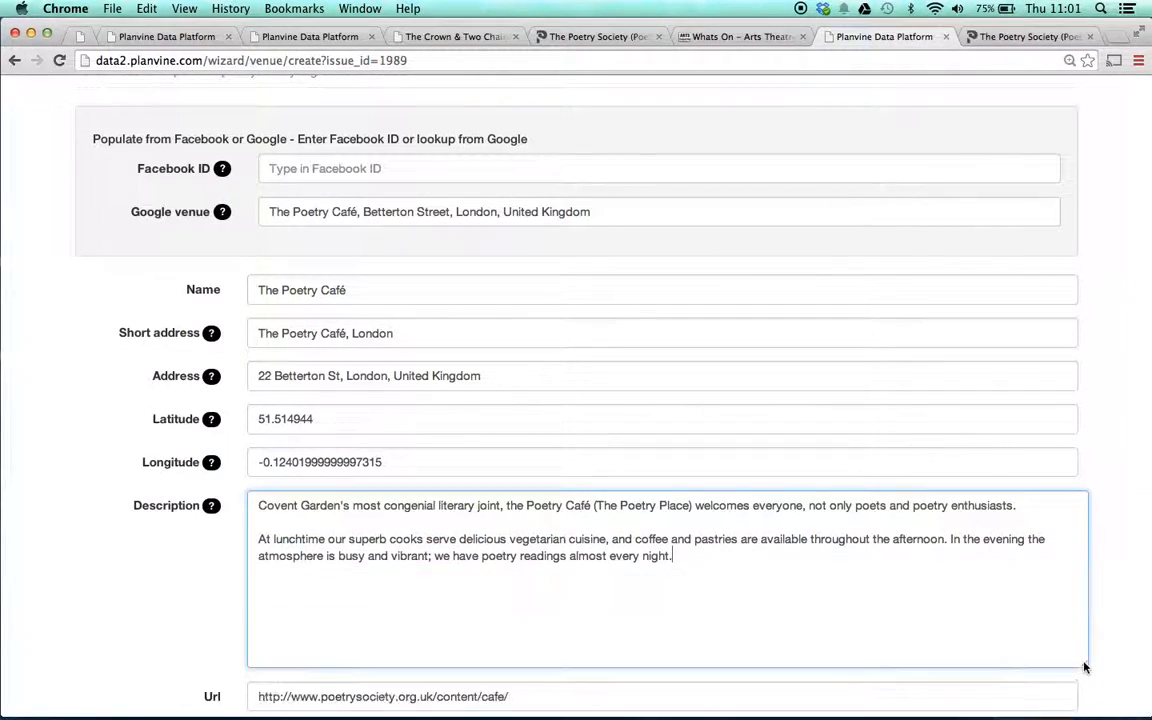
{"action": "left_click", "coordinate": [259, 538]}
{"action": "key", "text": "BackSpace"}
{"action": "key", "text": "BackSpace"}
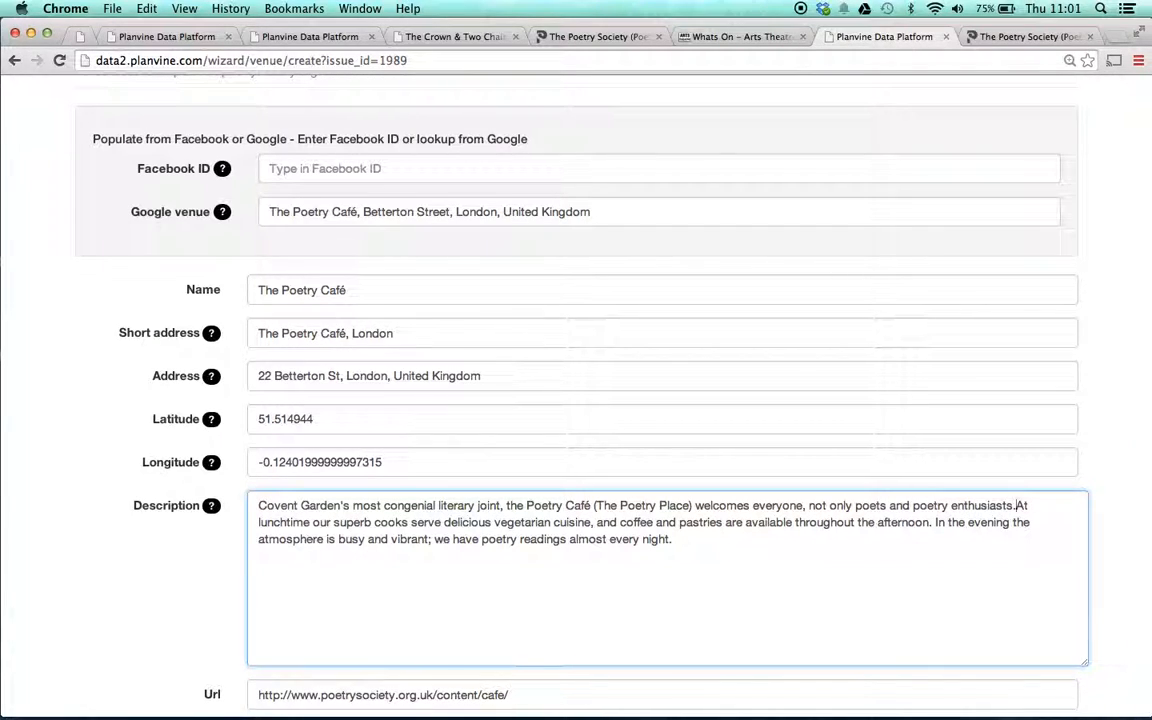
{"action": "left_click", "coordinate": [83, 563]}
{"action": "scroll", "coordinate": [83, 563], "scroll_direction": "down", "scroll_amount": 2}
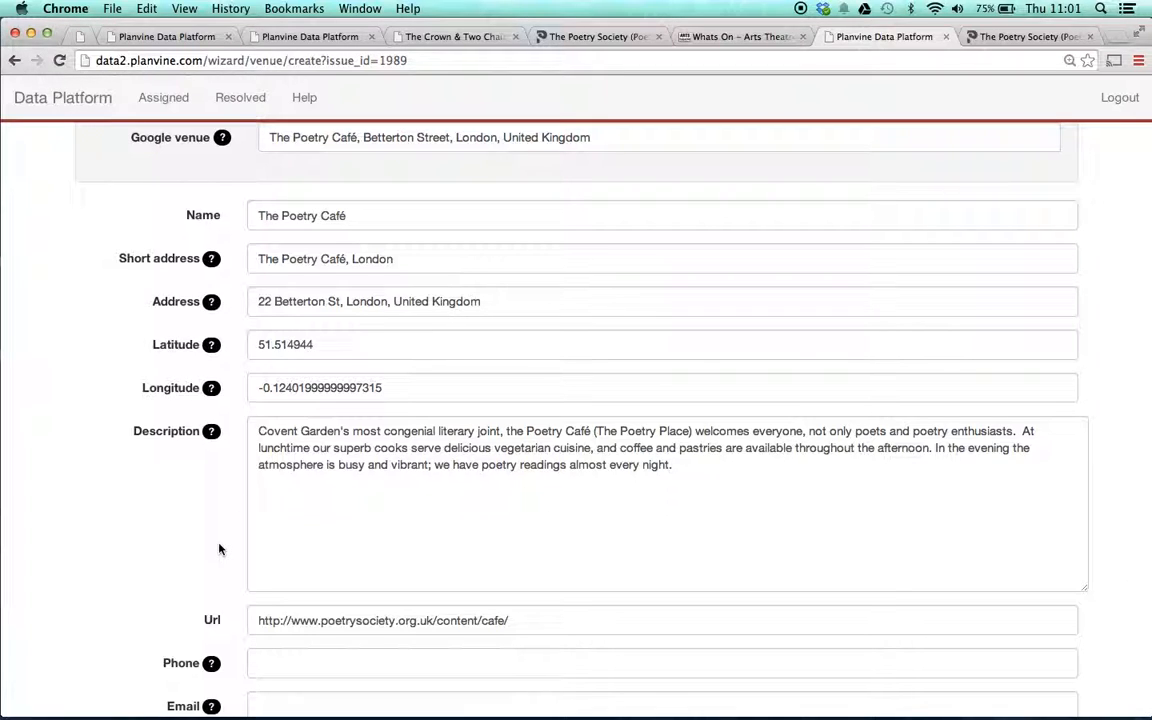
{"action": "scroll", "coordinate": [219, 549], "scroll_direction": "down", "scroll_amount": 4}
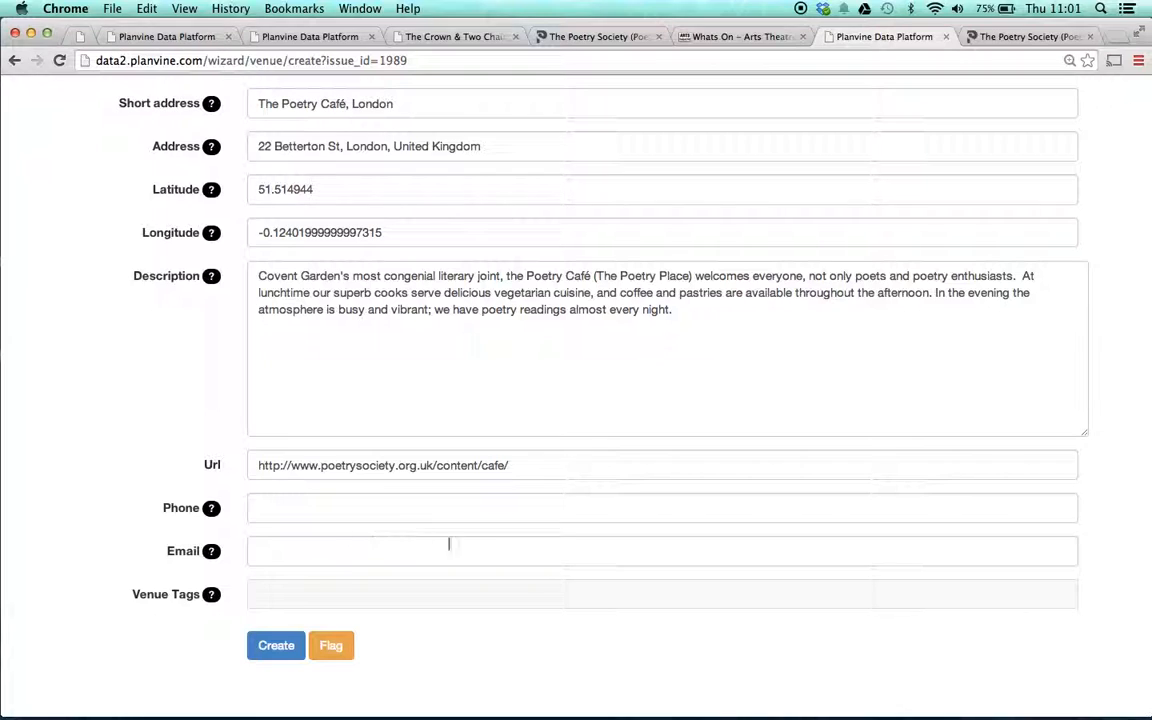
- Copy the café's telephone number from the Poetry Society page into the Phone field
{"action": "left_click", "coordinate": [1006, 40]}
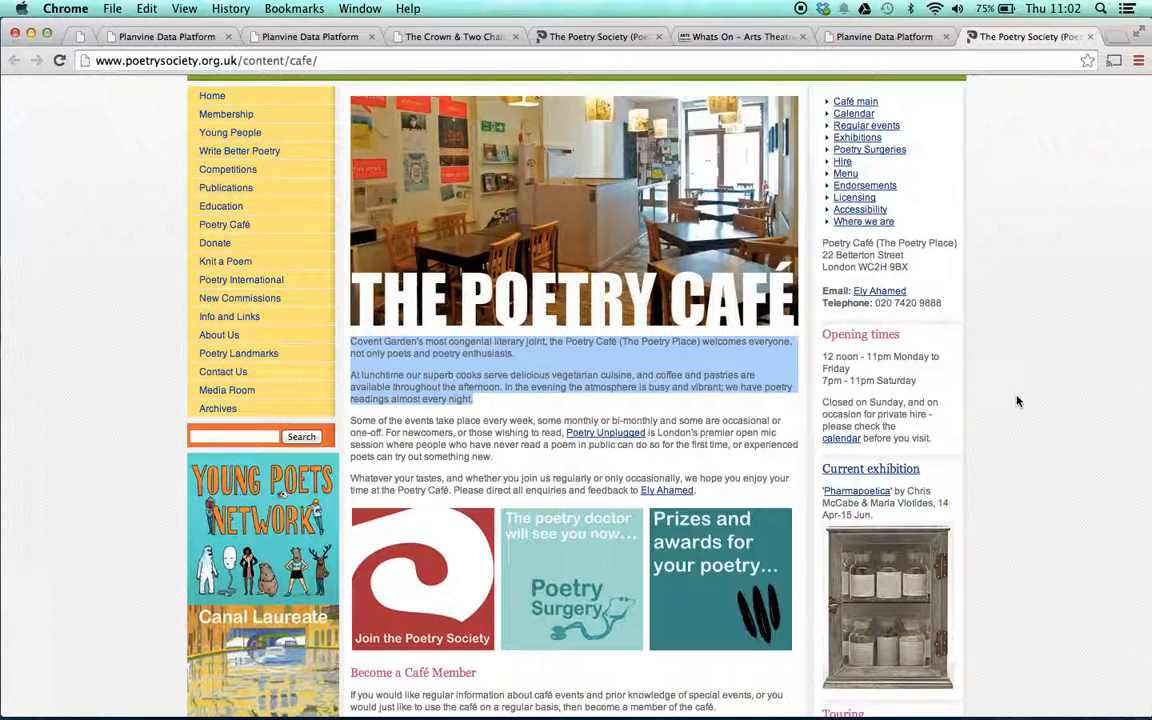
{"action": "left_click_drag", "start_coordinate": [943, 305], "coordinate": [877, 302]}
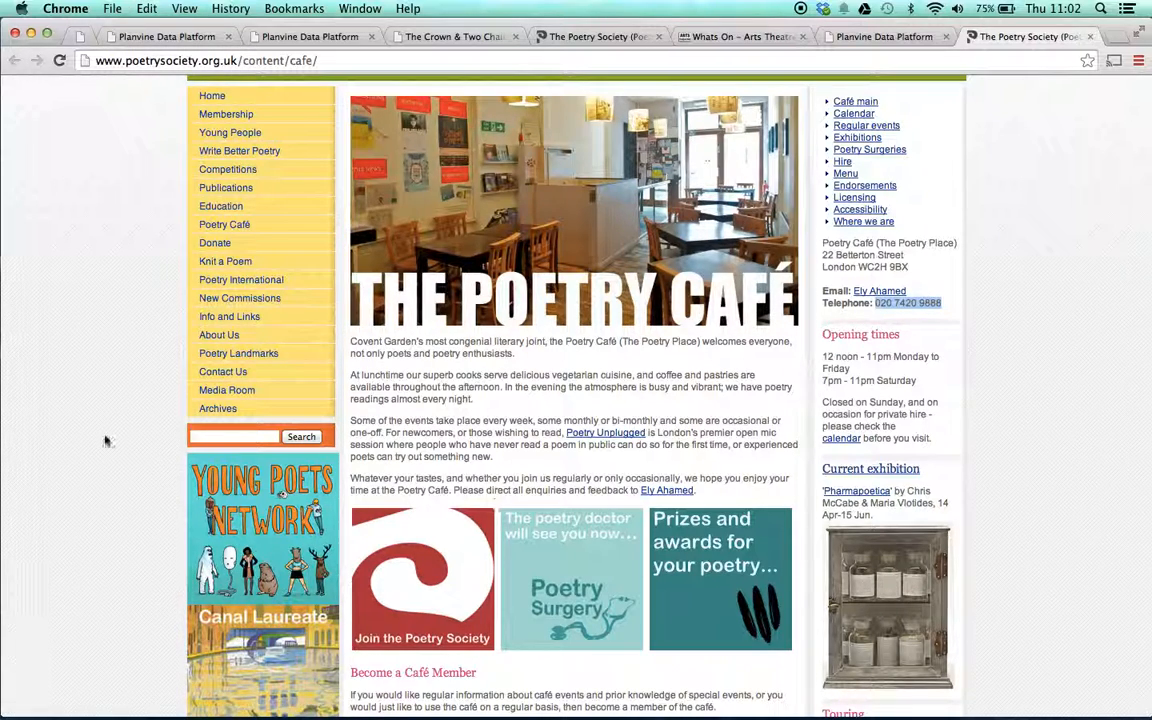
{"action": "left_click", "coordinate": [214, 370]}
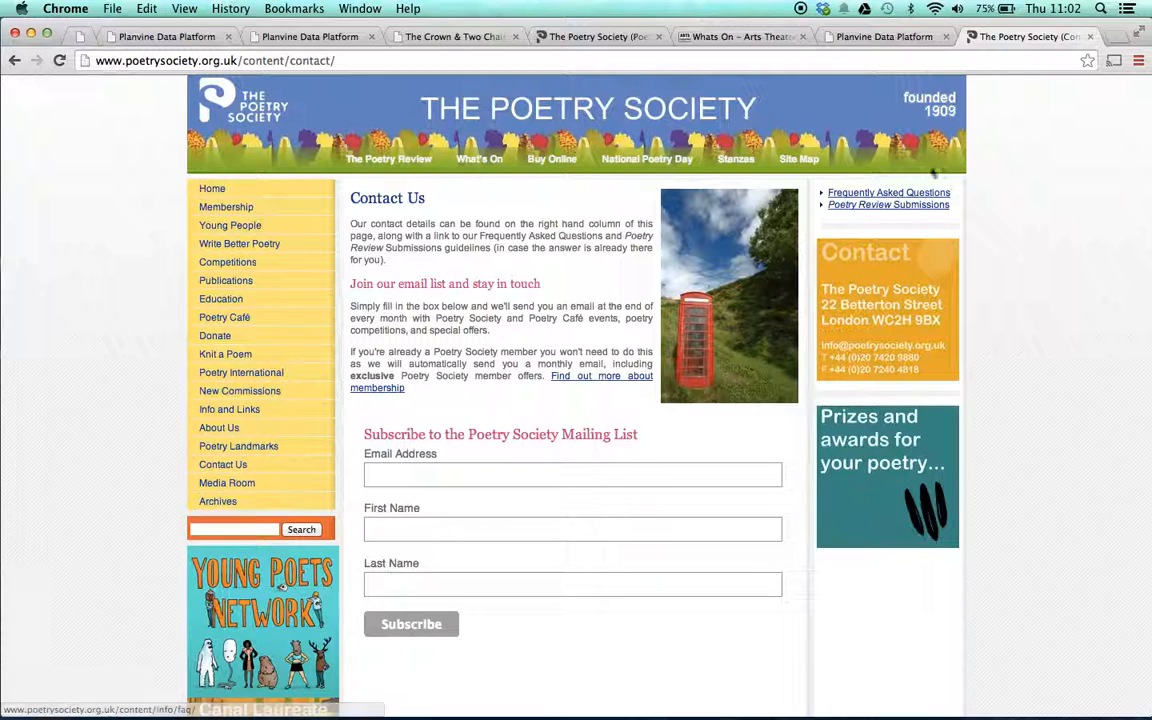
{"action": "left_click", "coordinate": [862, 37]}
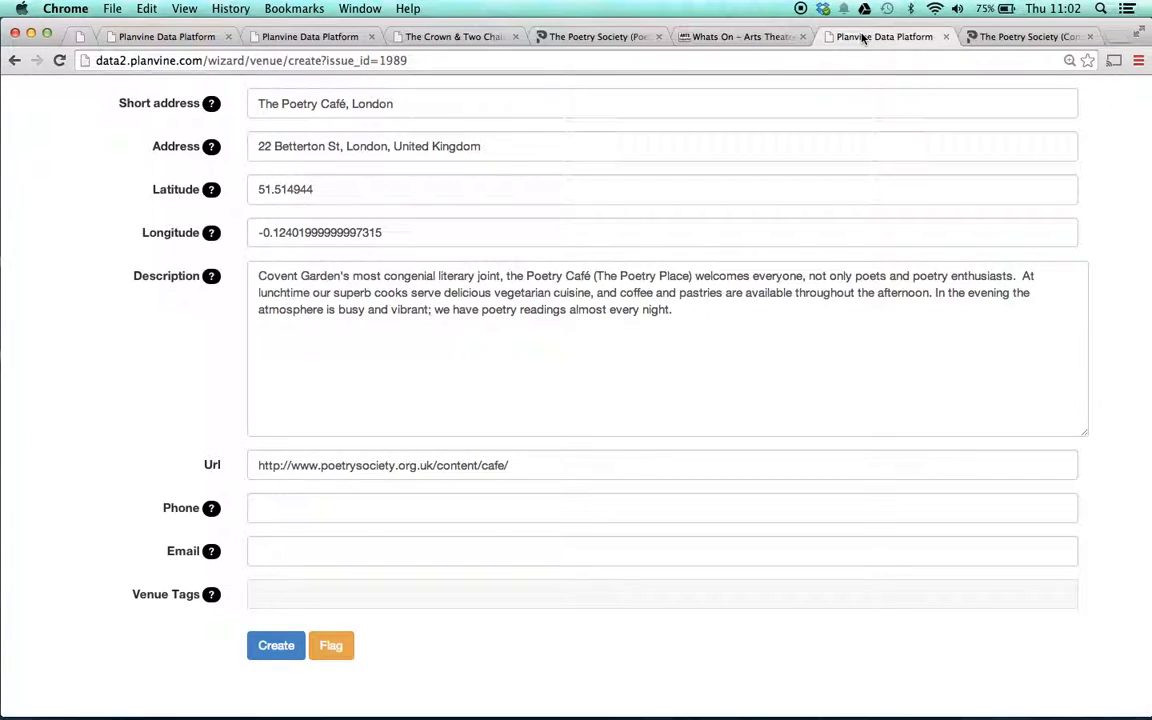
{"action": "left_click", "coordinate": [282, 505]}
{"action": "key", "text": "super+v"}
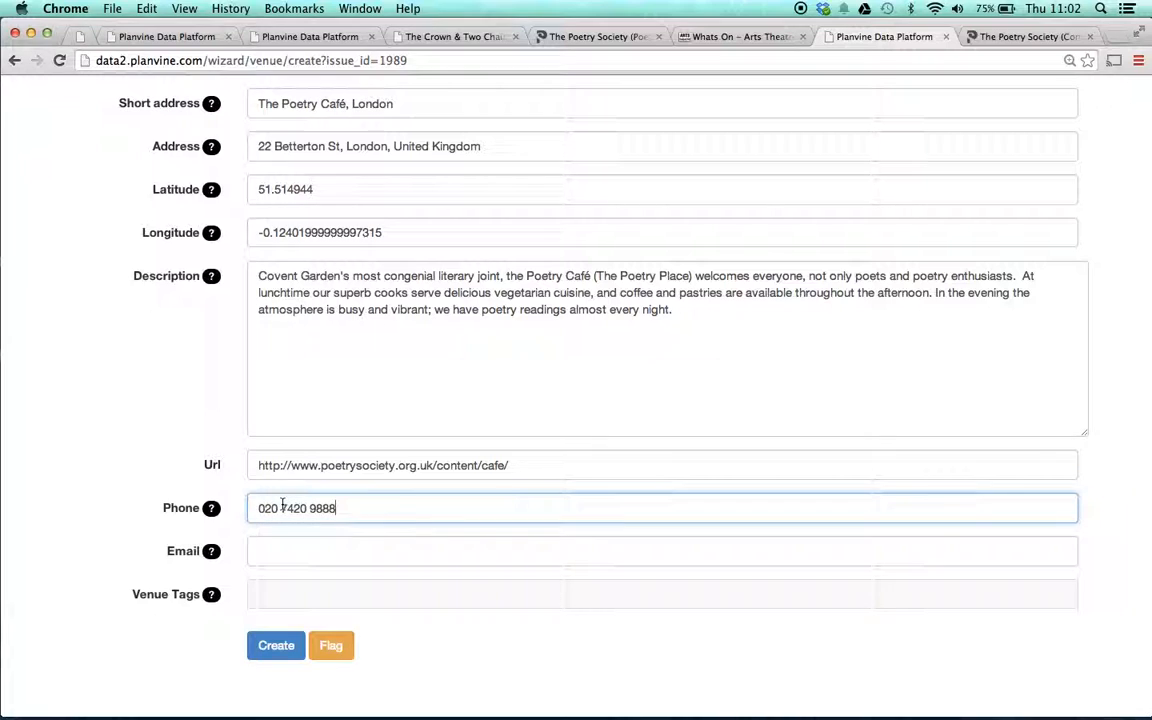
- Try selecting the contact e-mail address on the Poetry Society contact page
{"action": "left_click", "coordinate": [1014, 37]}
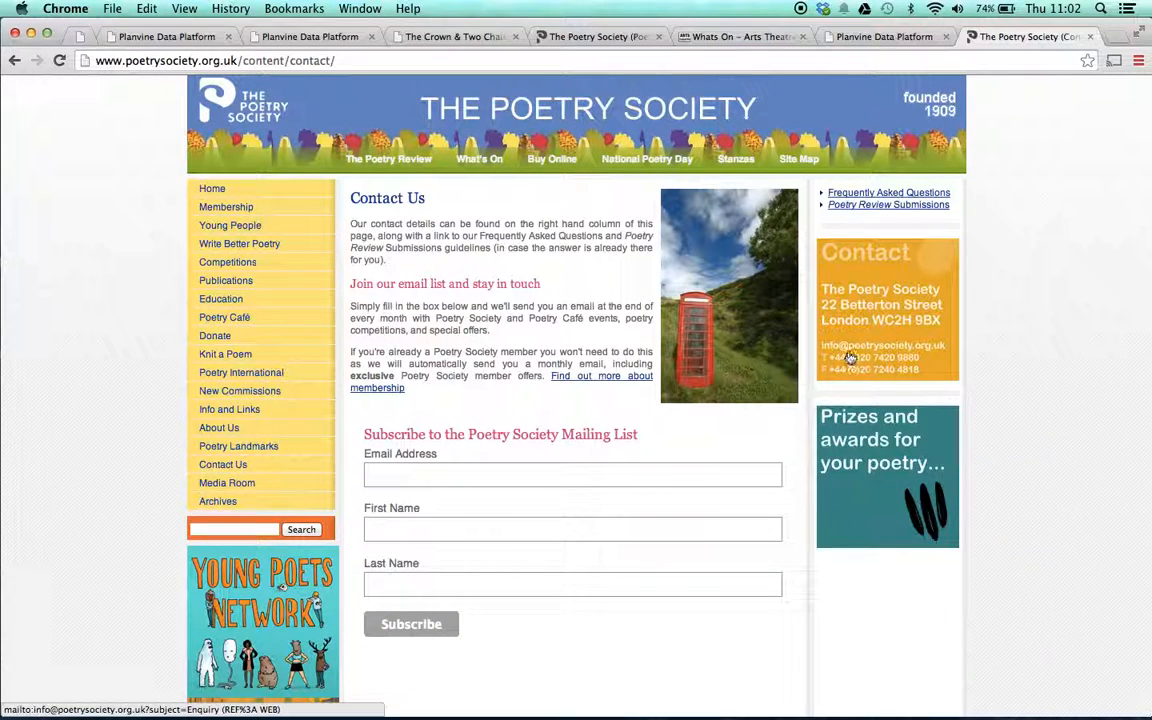
{"action": "left_click_drag", "start_coordinate": [921, 346], "coordinate": [872, 343]}
{"action": "left_click", "coordinate": [870, 37]}
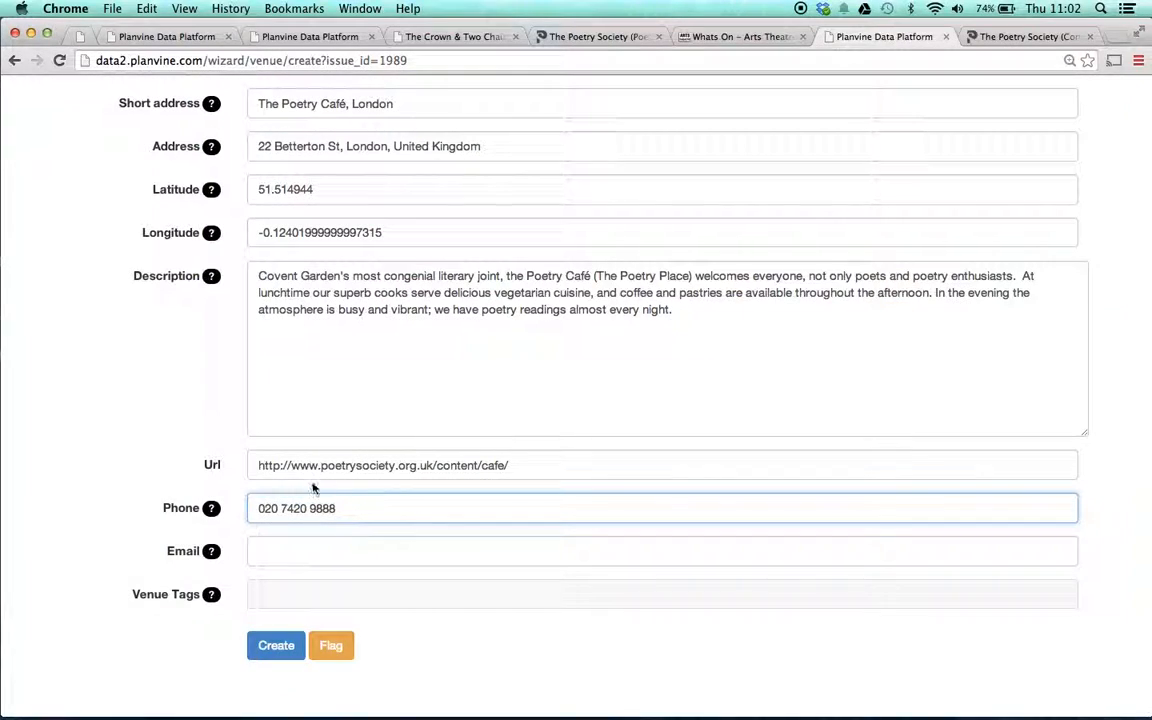
{"action": "left_click_drag", "start_coordinate": [322, 466], "coordinate": [432, 467]}
{"action": "key", "text": "super+c"}
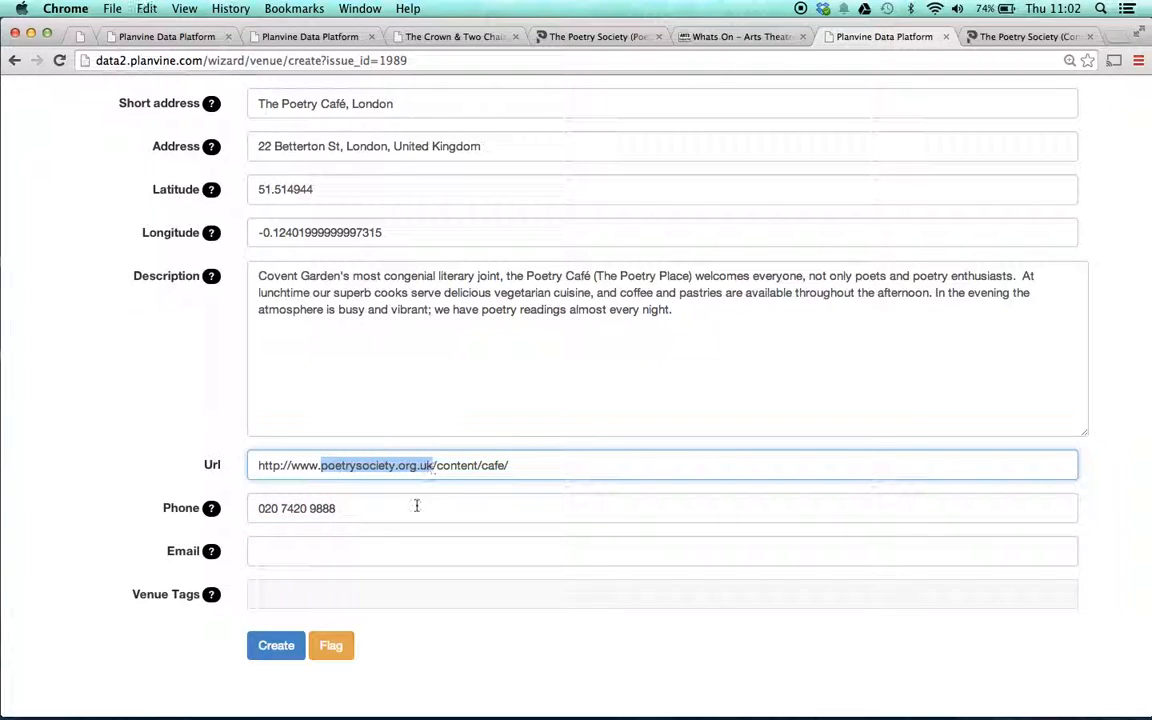
{"action": "left_click", "coordinate": [260, 550]}
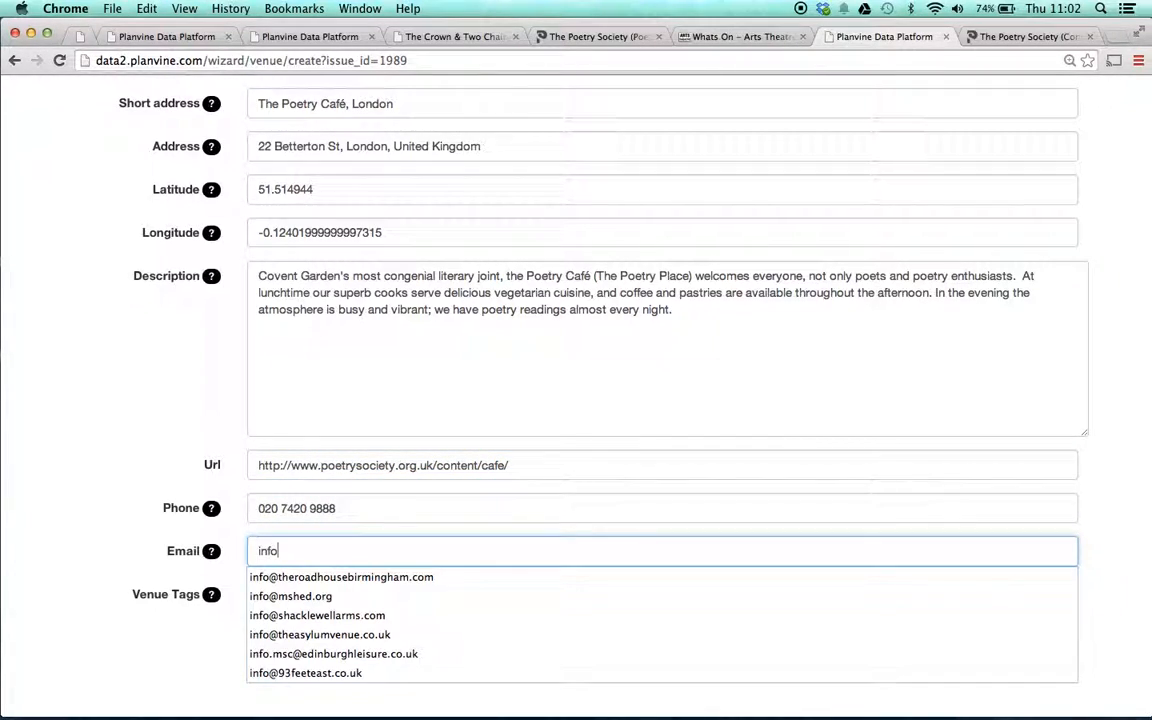
{"action": "key", "text": "super+v"}
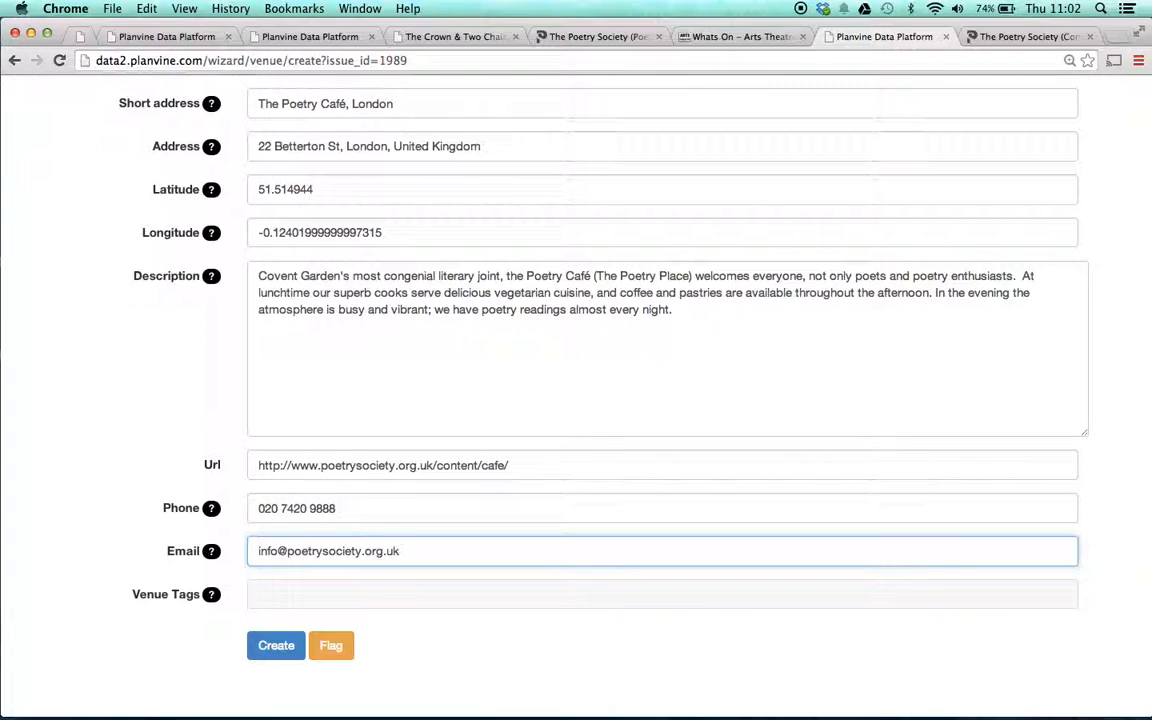
{"action": "left_click", "coordinate": [183, 463]}
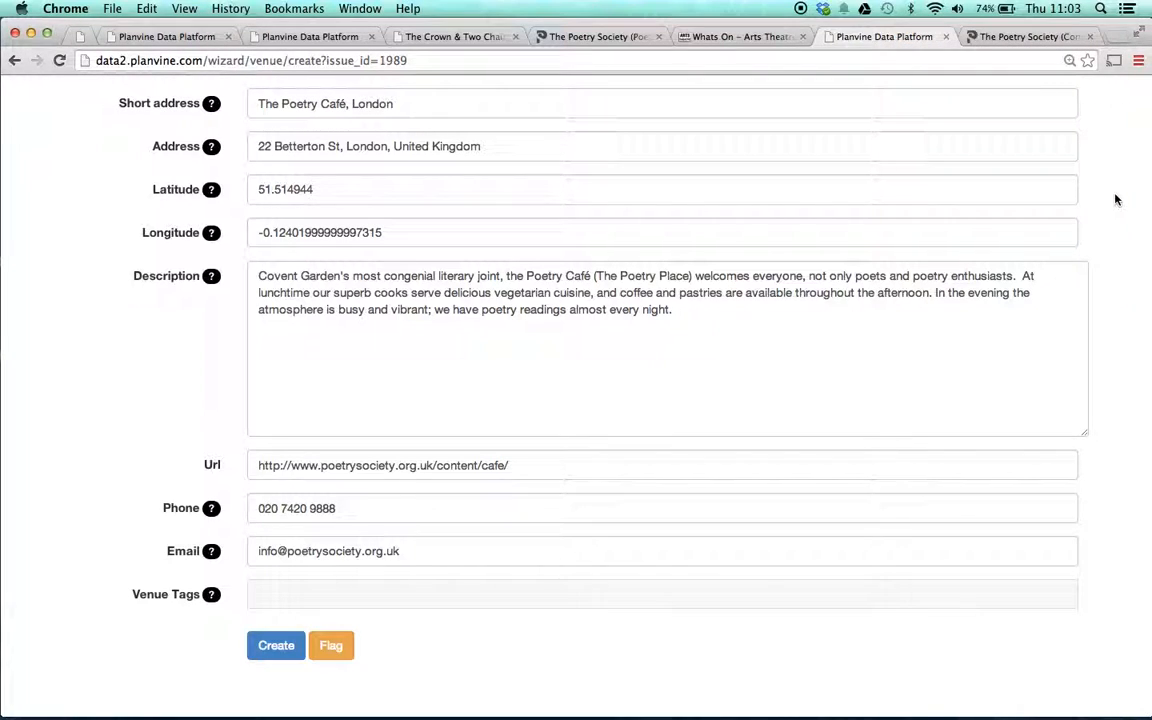
- Add Cafe as the venue tag and remove the stray letters typed after it
{"action": "left_click", "coordinate": [1025, 36]}
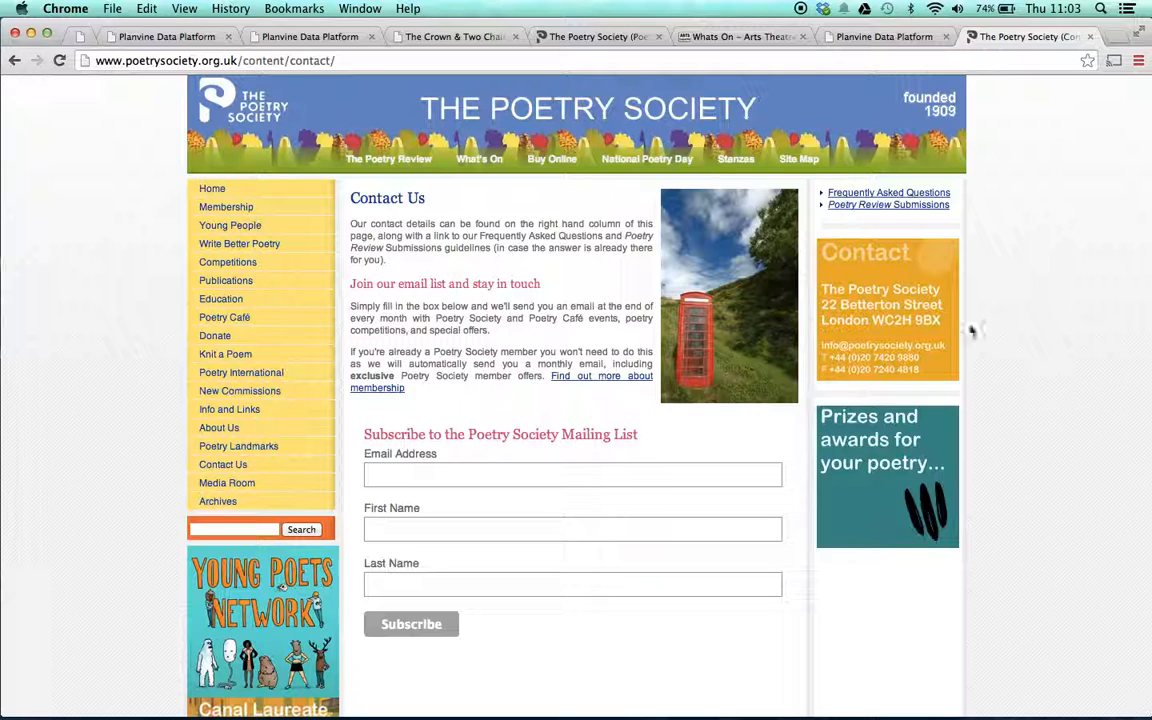
{"action": "scroll", "coordinate": [452, 352], "scroll_direction": "left", "scroll_amount": 5}
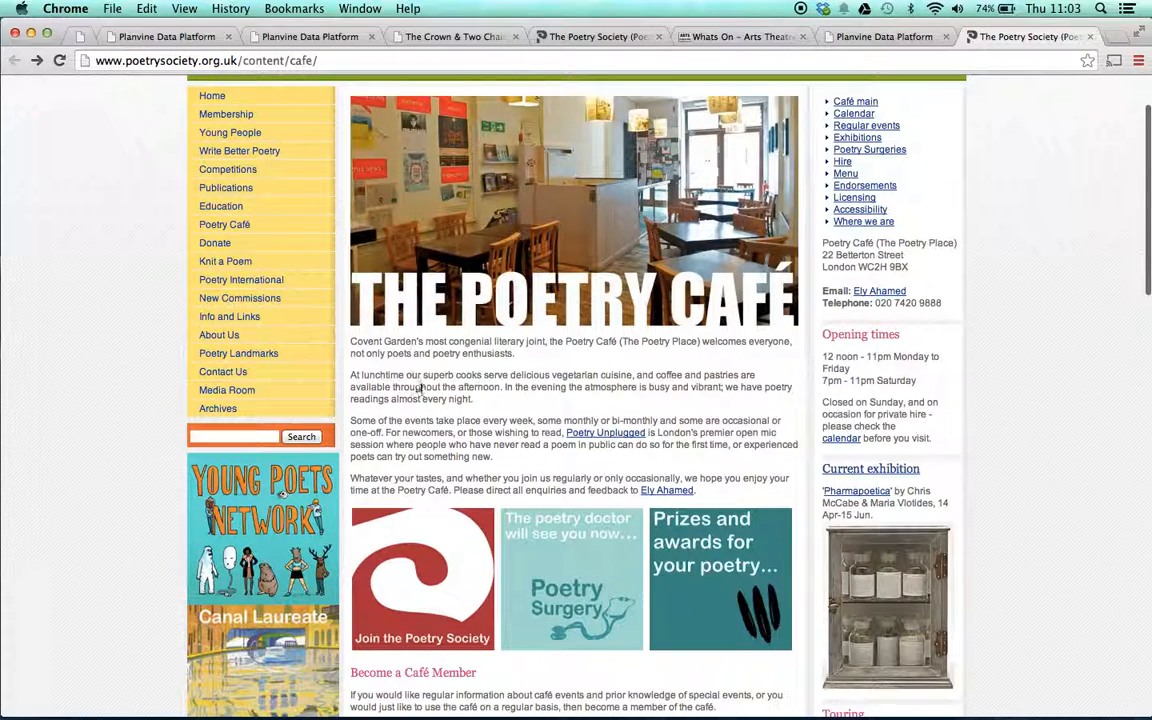
{"action": "left_click", "coordinate": [872, 36]}
{"action": "left_click", "coordinate": [304, 589]}
{"action": "type", "text": "Caf"}
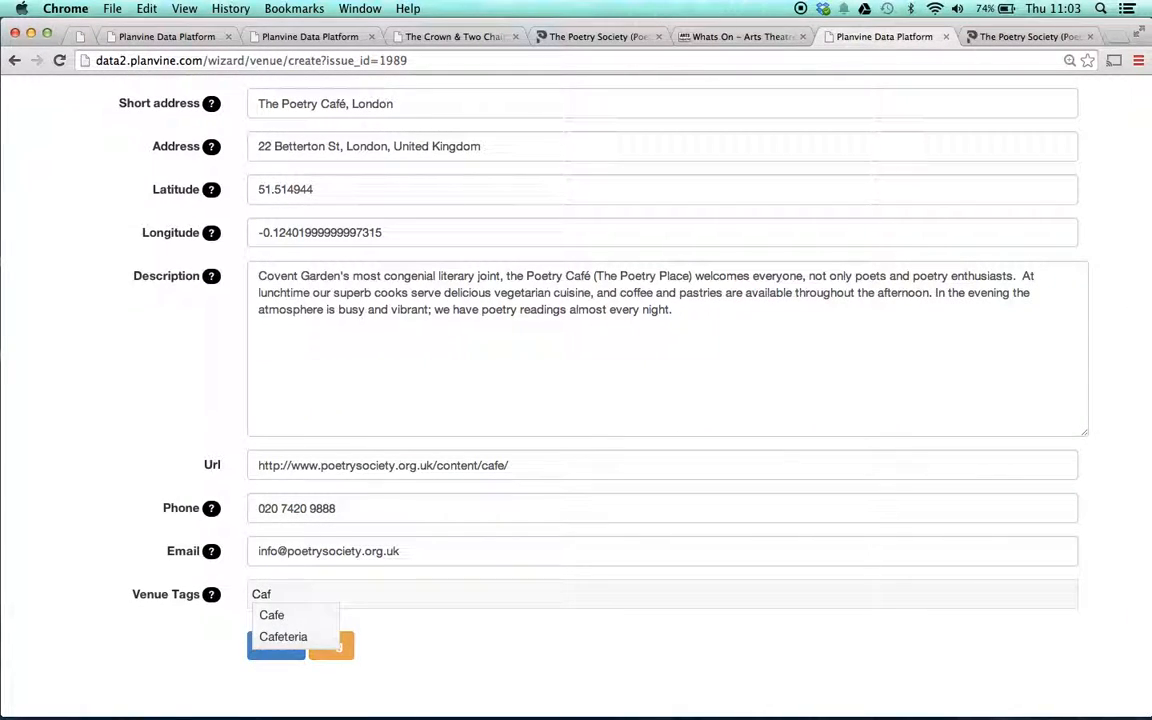
{"action": "key", "text": "Return"}
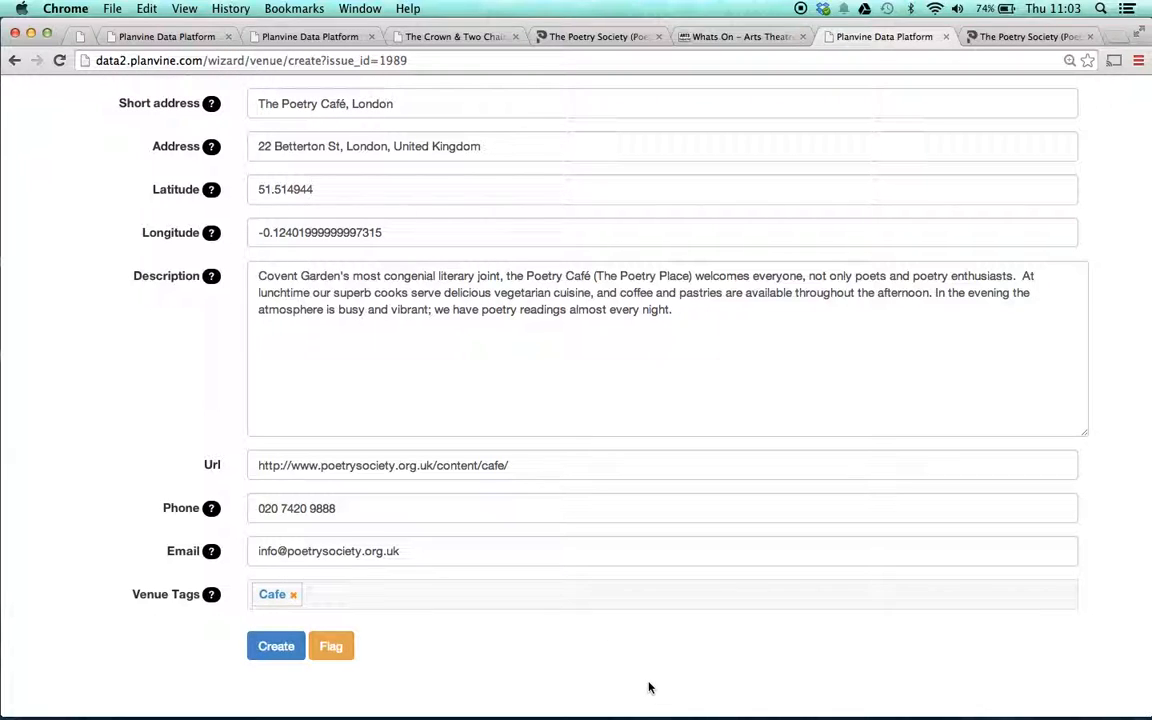
{"action": "type", "text": "lit"}
{"action": "key", "text": "BackSpace"}
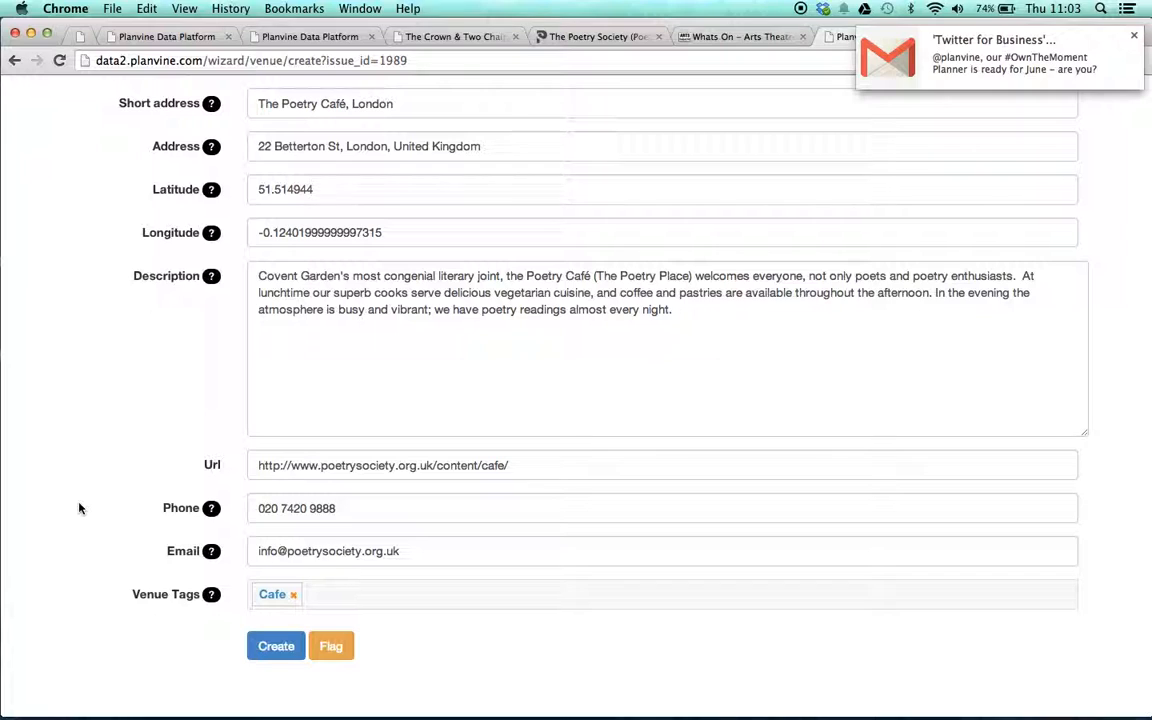
- Review the finished Poetry Café venue form, then submit it with the Create button
{"action": "scroll", "coordinate": [80, 509], "scroll_direction": "up", "scroll_amount": 5}
{"action": "scroll", "coordinate": [80, 509], "scroll_direction": "down", "scroll_amount": 5}
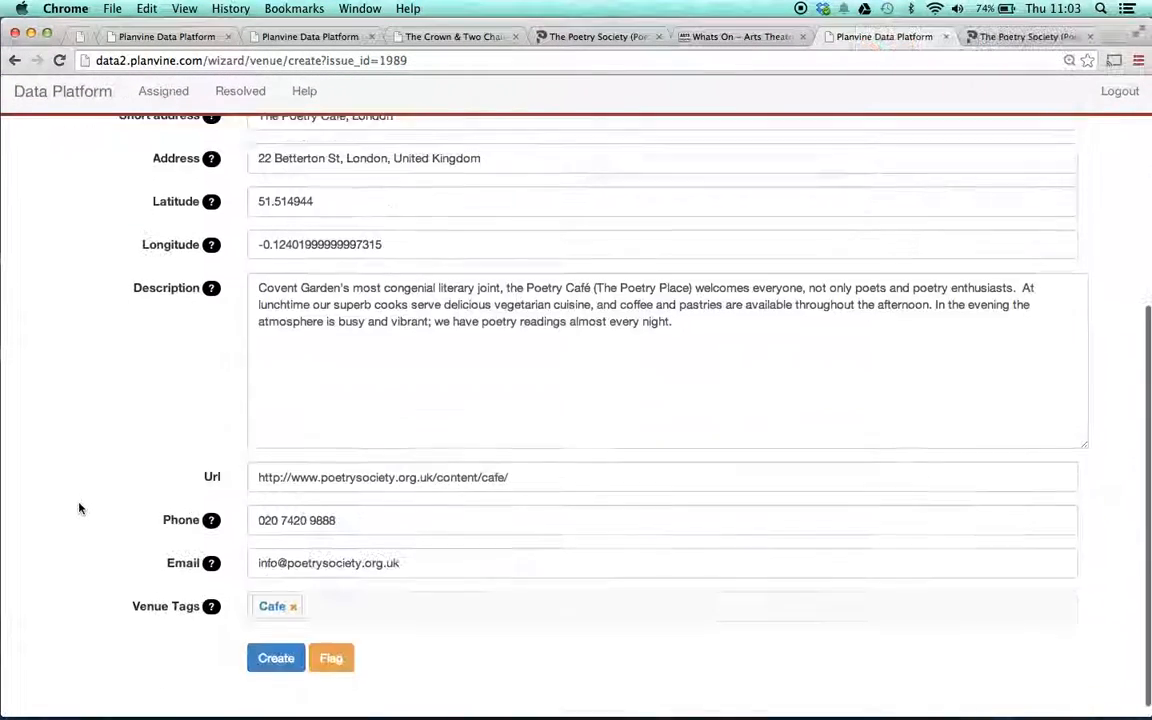
{"action": "scroll", "coordinate": [80, 509], "scroll_direction": "down", "scroll_amount": 1}
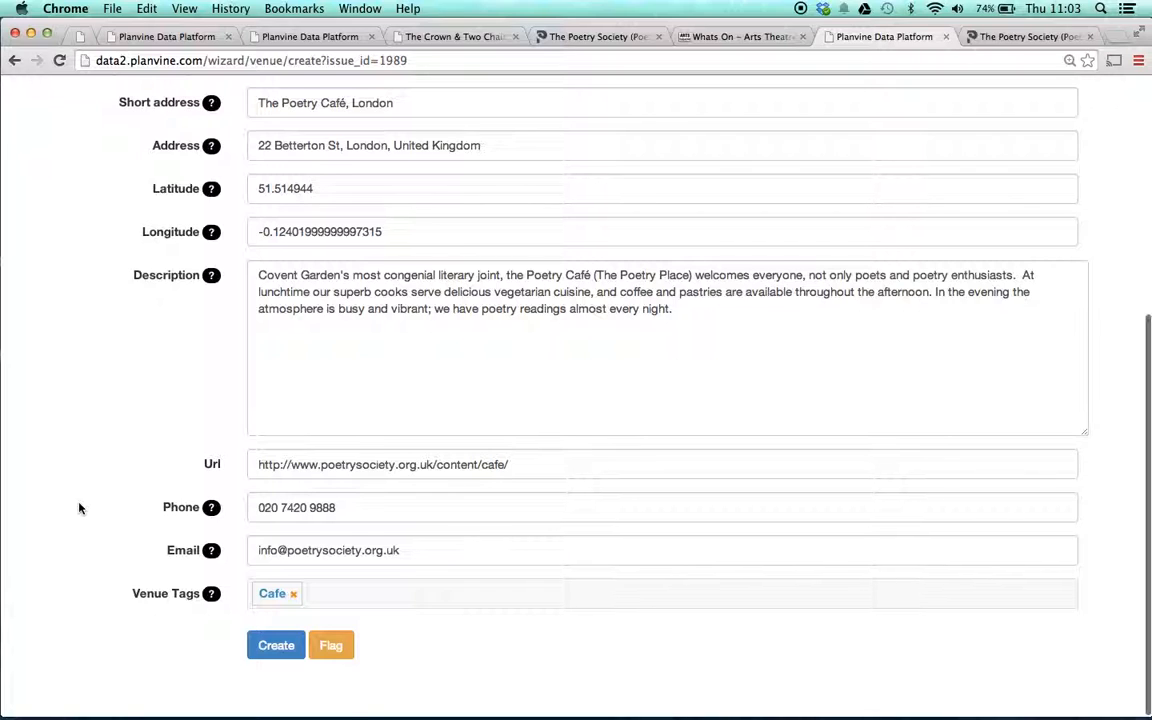
{"action": "scroll", "coordinate": [80, 509], "scroll_direction": "up", "scroll_amount": 5}
{"action": "scroll", "coordinate": [80, 509], "scroll_direction": "up", "scroll_amount": 2}
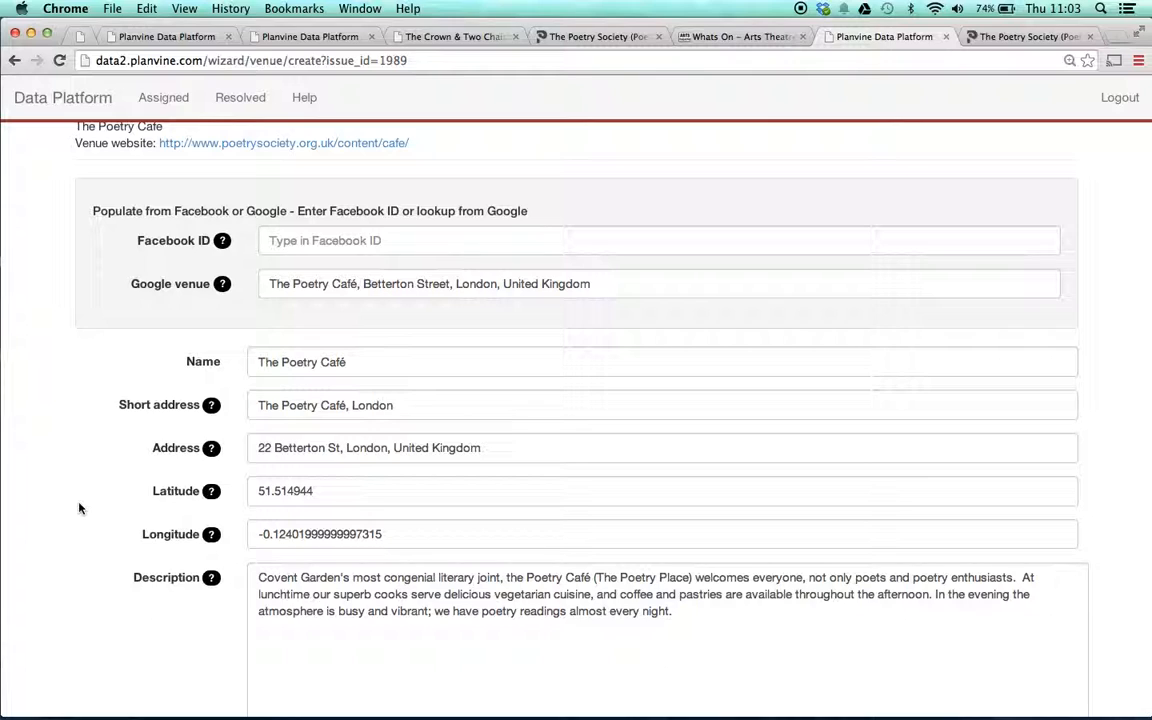
{"action": "scroll", "coordinate": [80, 509], "scroll_direction": "down", "scroll_amount": 7}
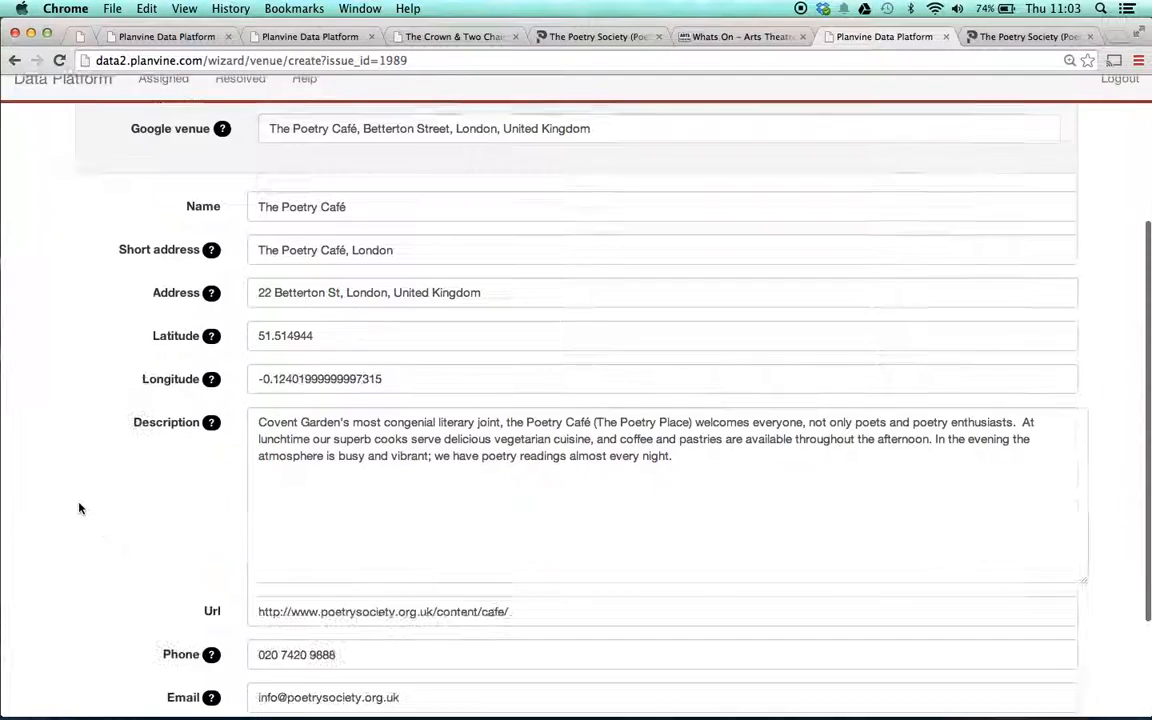
{"action": "scroll", "coordinate": [80, 509], "scroll_direction": "up", "scroll_amount": 9}
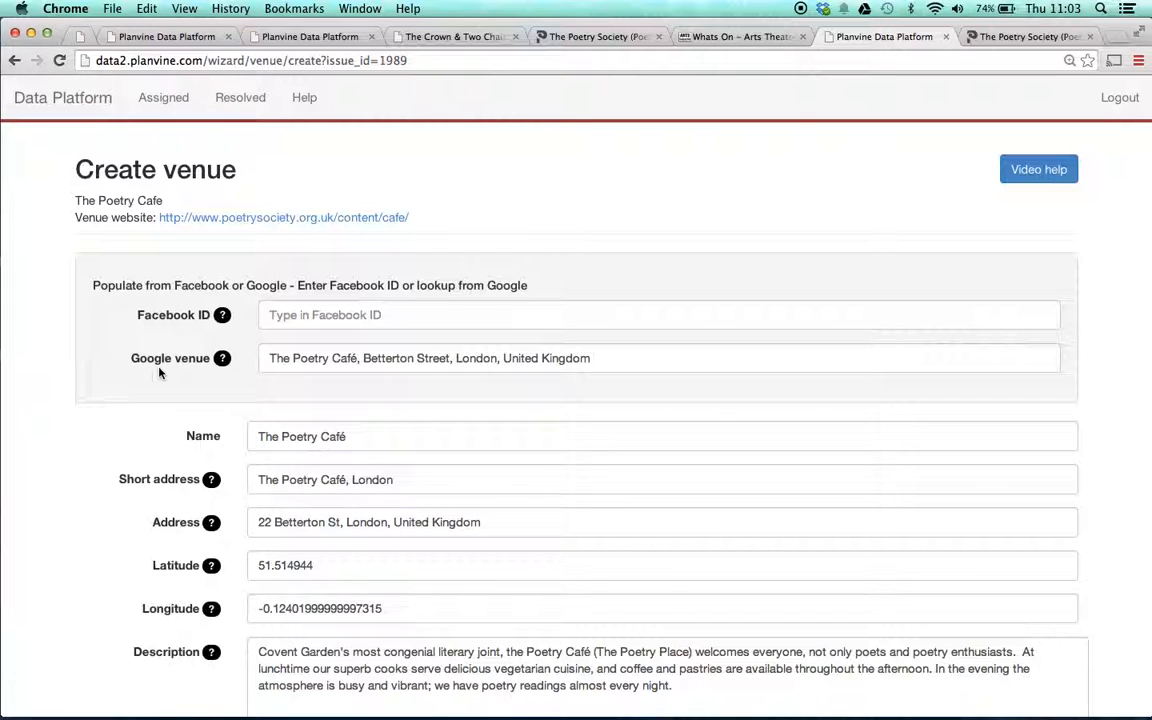
{"action": "scroll", "coordinate": [140, 440], "scroll_direction": "down", "scroll_amount": 5}
{"action": "scroll", "coordinate": [132, 437], "scroll_direction": "up", "scroll_amount": 5}
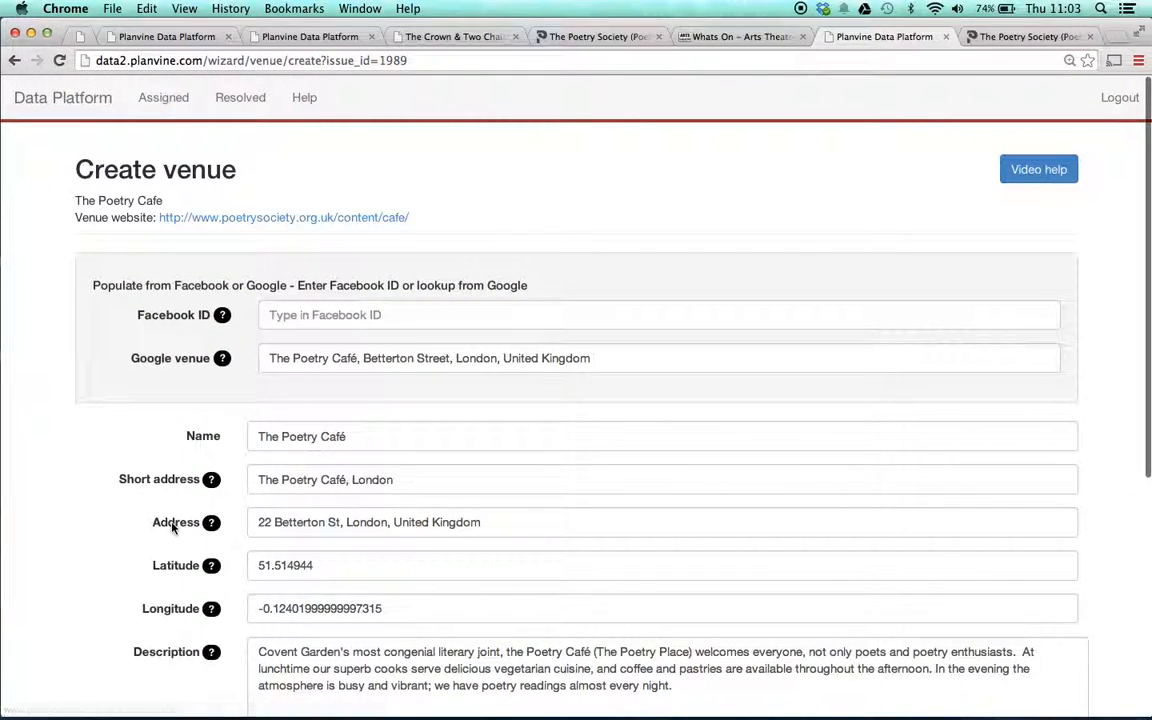
{"action": "scroll", "coordinate": [172, 528], "scroll_direction": "down", "scroll_amount": 4}
{"action": "scroll", "coordinate": [172, 528], "scroll_direction": "down", "scroll_amount": 3}
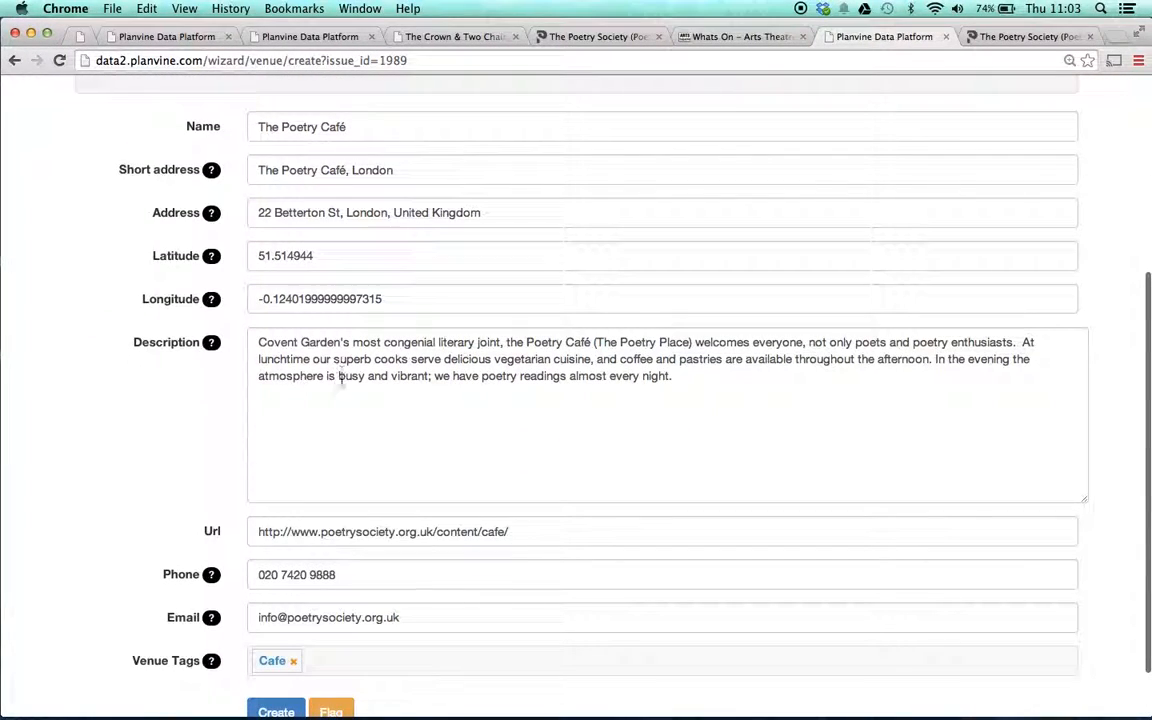
{"action": "scroll", "coordinate": [184, 391], "scroll_direction": "down", "scroll_amount": 2}
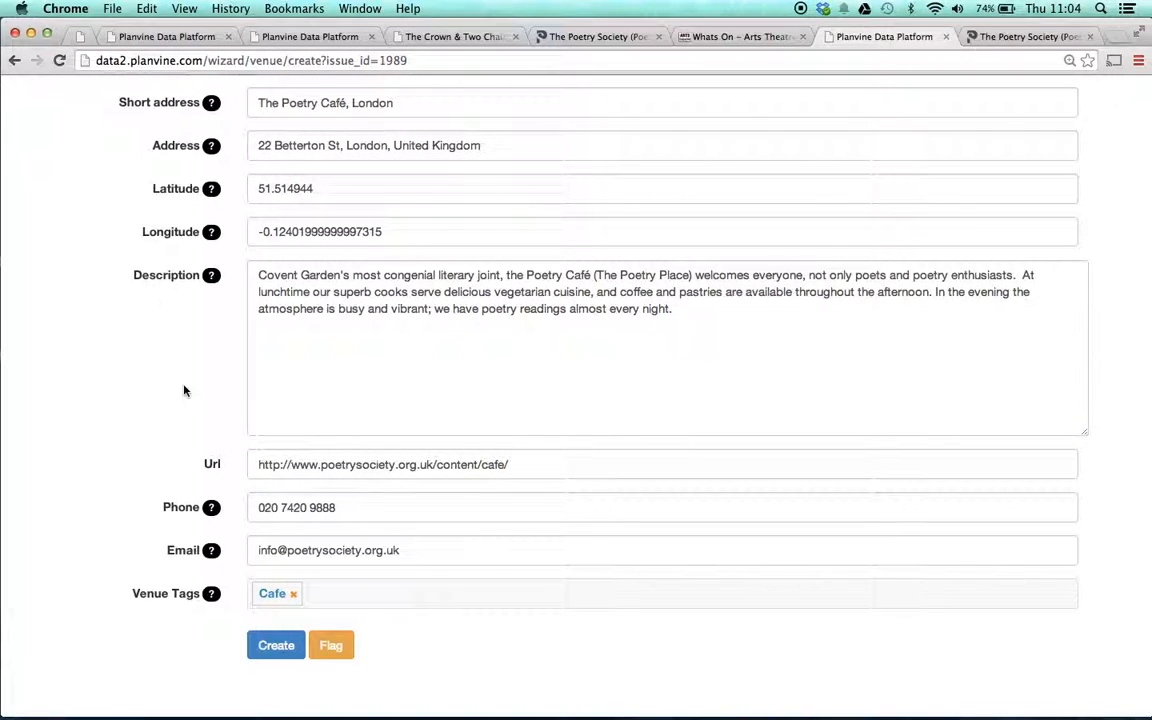
{"action": "left_click", "coordinate": [270, 646]}
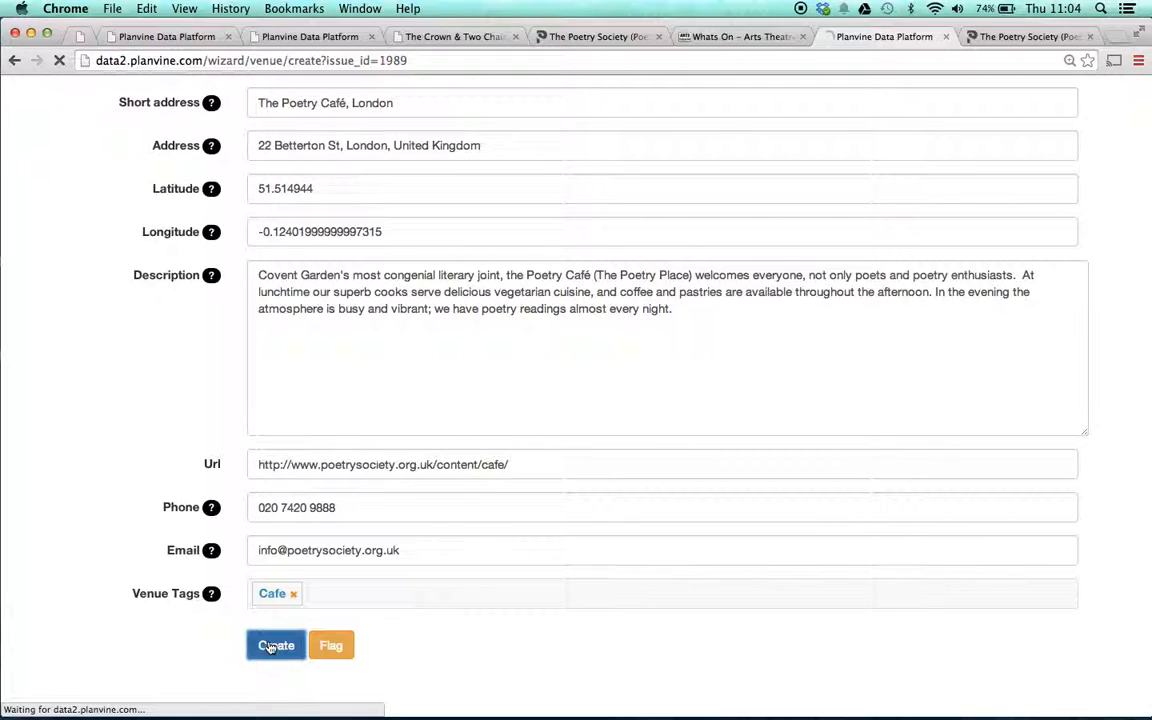